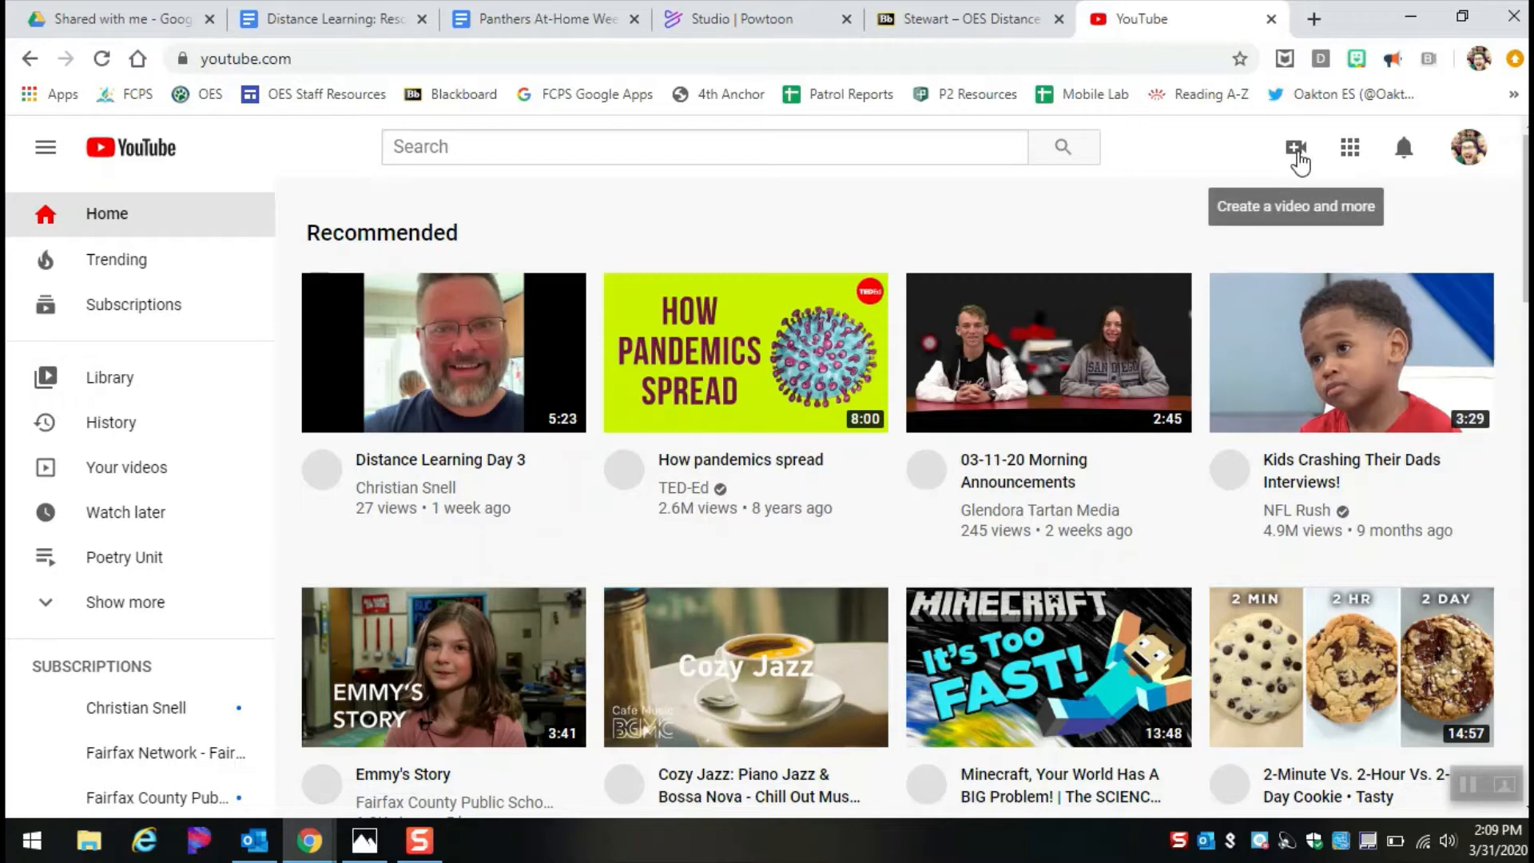
- Start a new video upload with the file Level 1 Camera App to BB.mp4 from the Desktop folder
{"action": "left_click", "coordinate": [1298, 155]}
{"action": "left_click", "coordinate": [1318, 200]}
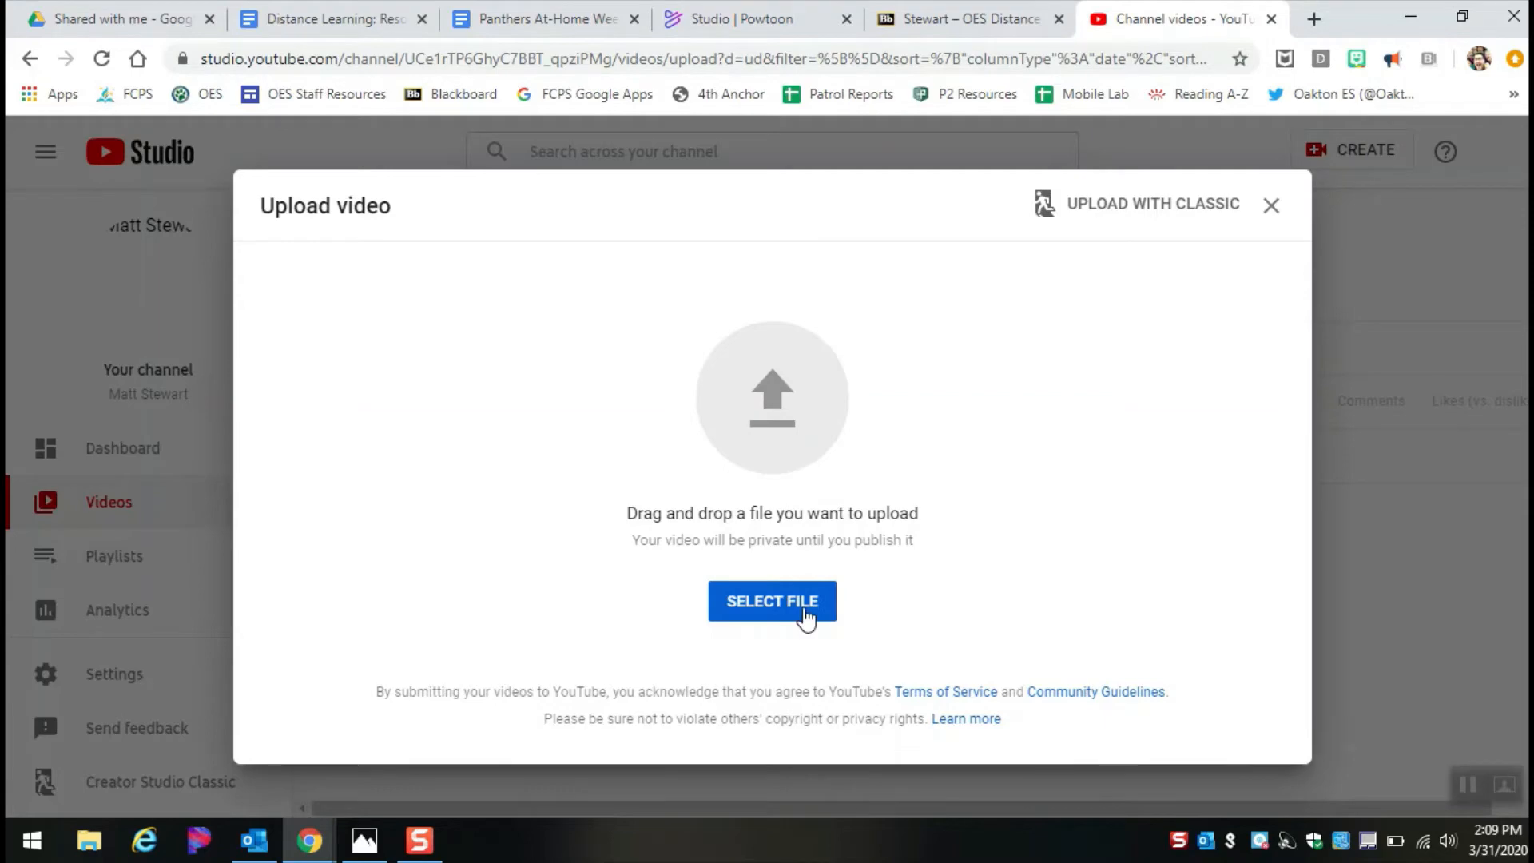
{"action": "left_click", "coordinate": [805, 616]}
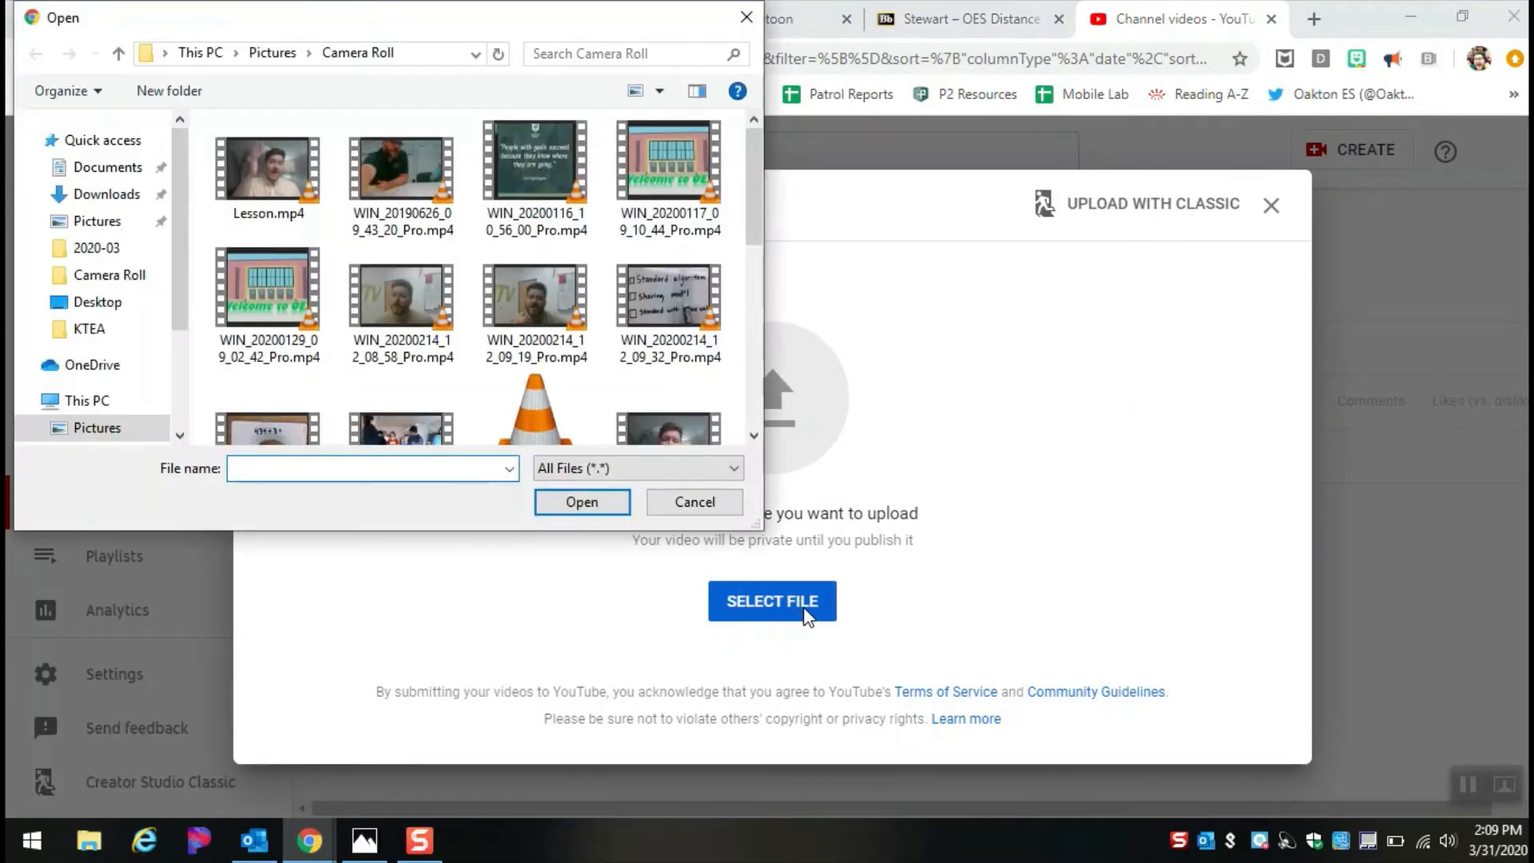
{"action": "left_click_drag", "start_coordinate": [755, 188], "coordinate": [746, 390]}
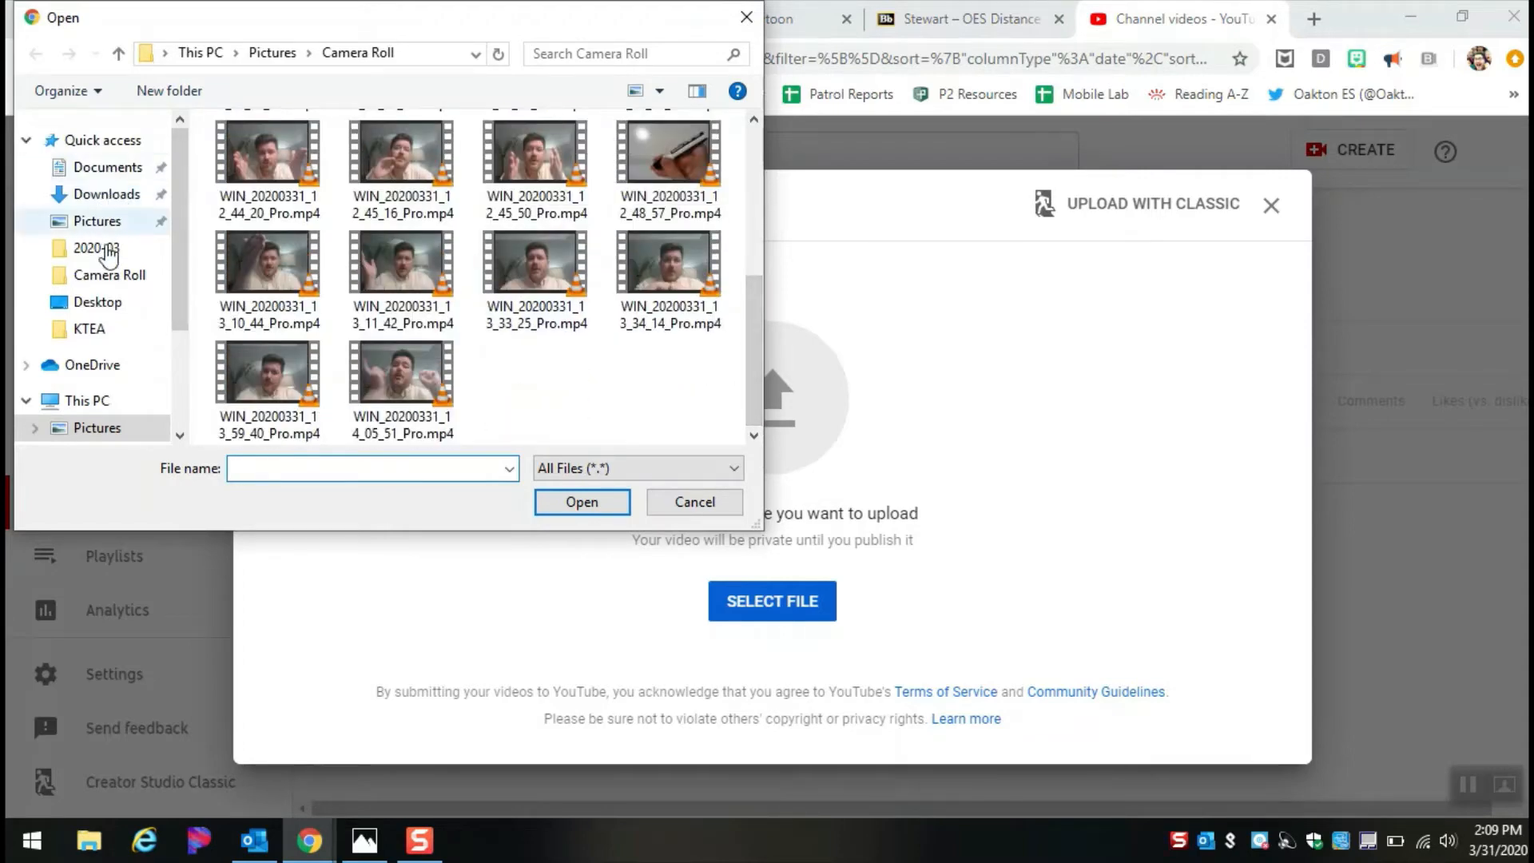
{"action": "left_click", "coordinate": [113, 303]}
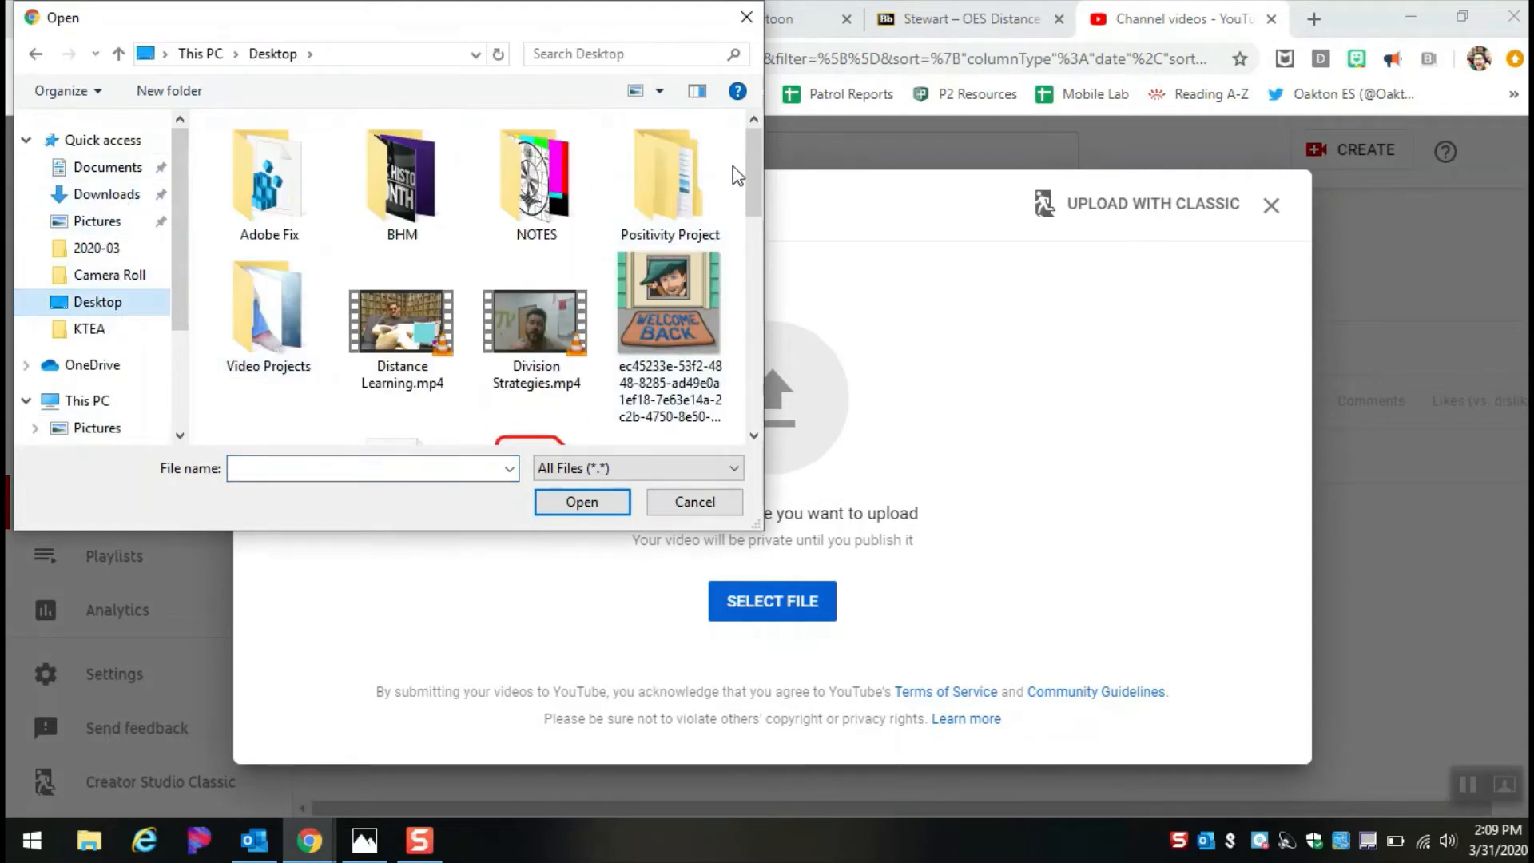
{"action": "left_click_drag", "start_coordinate": [747, 169], "coordinate": [747, 262]}
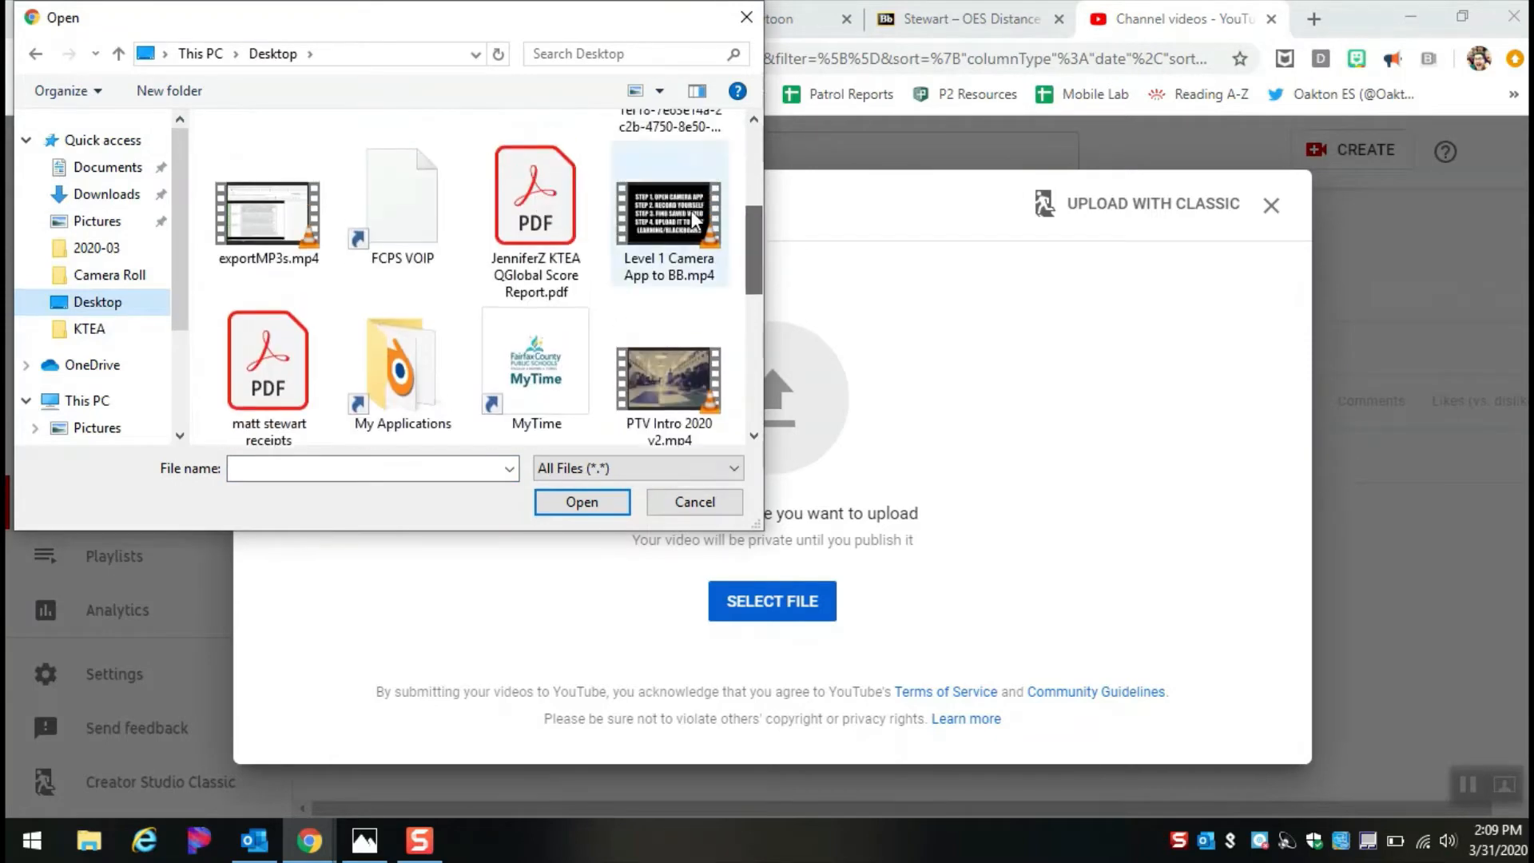
{"action": "left_click", "coordinate": [693, 219]}
{"action": "left_click", "coordinate": [601, 501]}
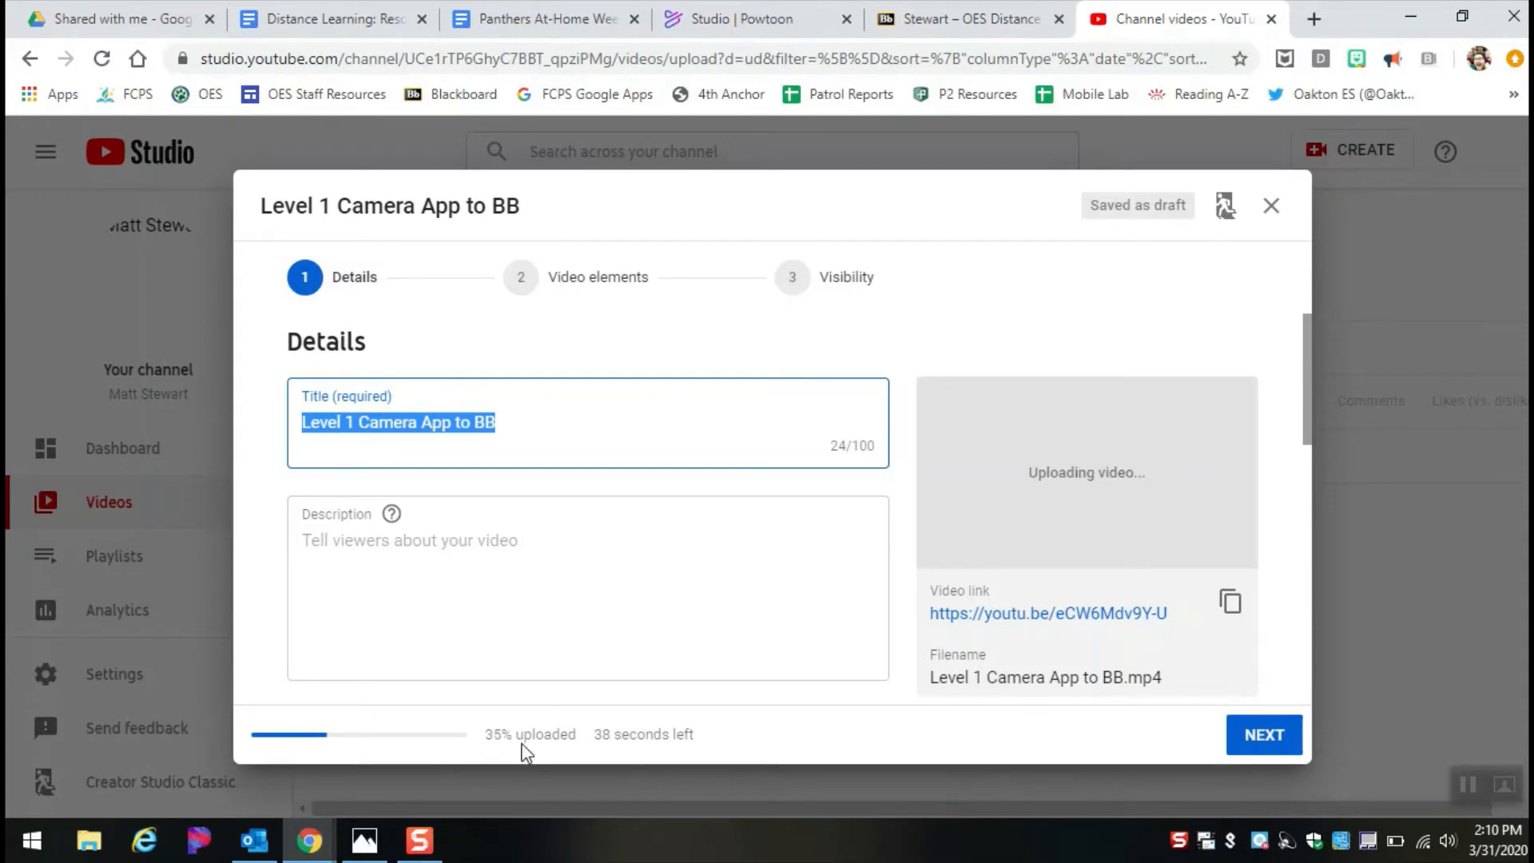
- Change the video title to "Level 1 of Asynchronous Lessons"
{"action": "left_click", "coordinate": [661, 435]}
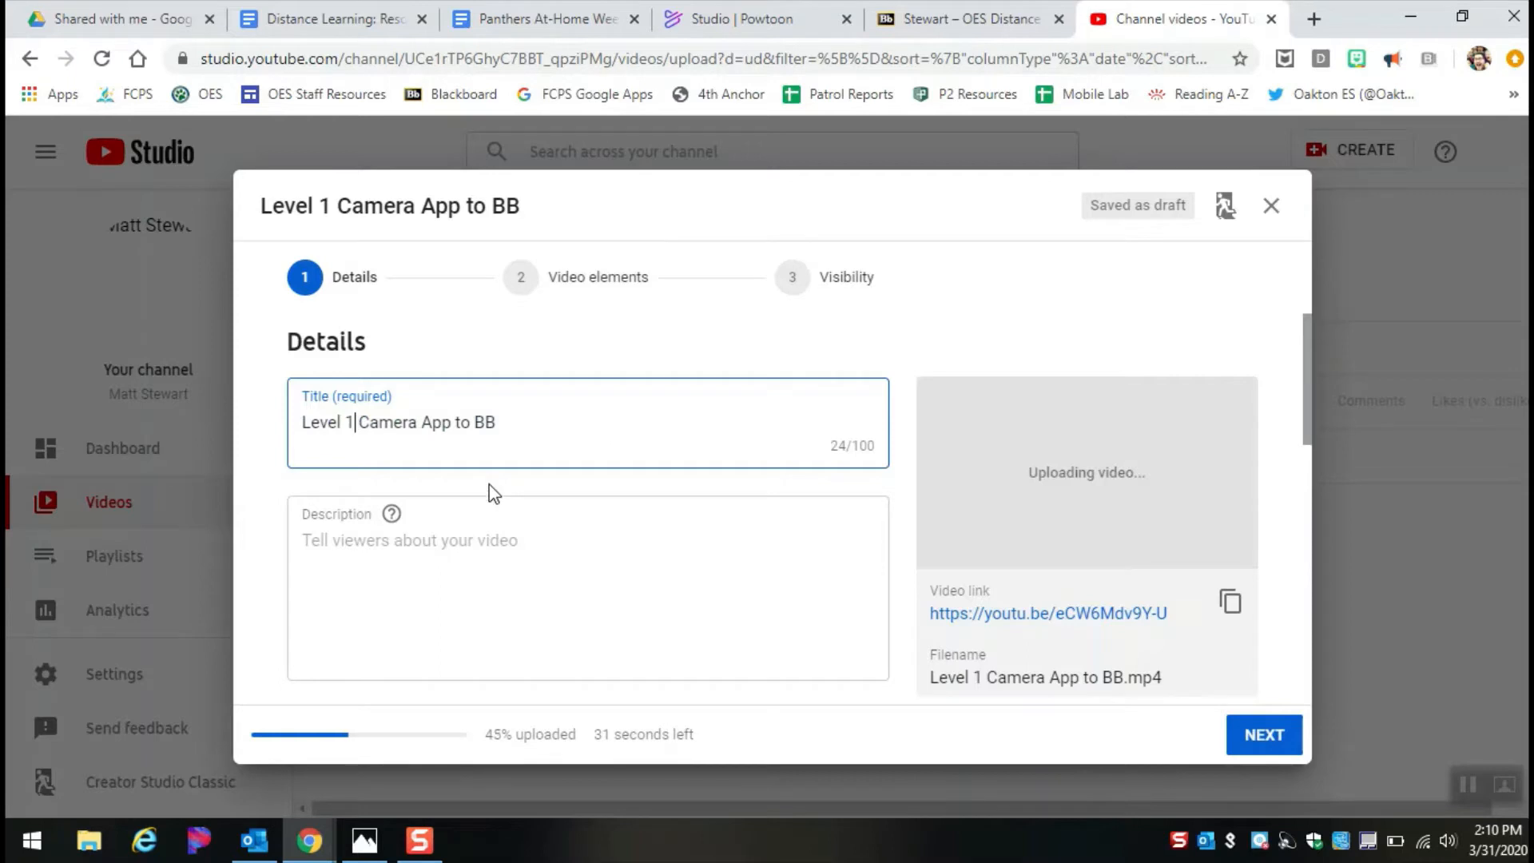
{"action": "type", "text": ": A"}
{"action": "key", "text": "BackSpace"}
{"action": "key", "text": "BackSpace"}
{"action": "key", "text": "BackSpace"}
{"action": "type", "text": "of Asynchronous L"}
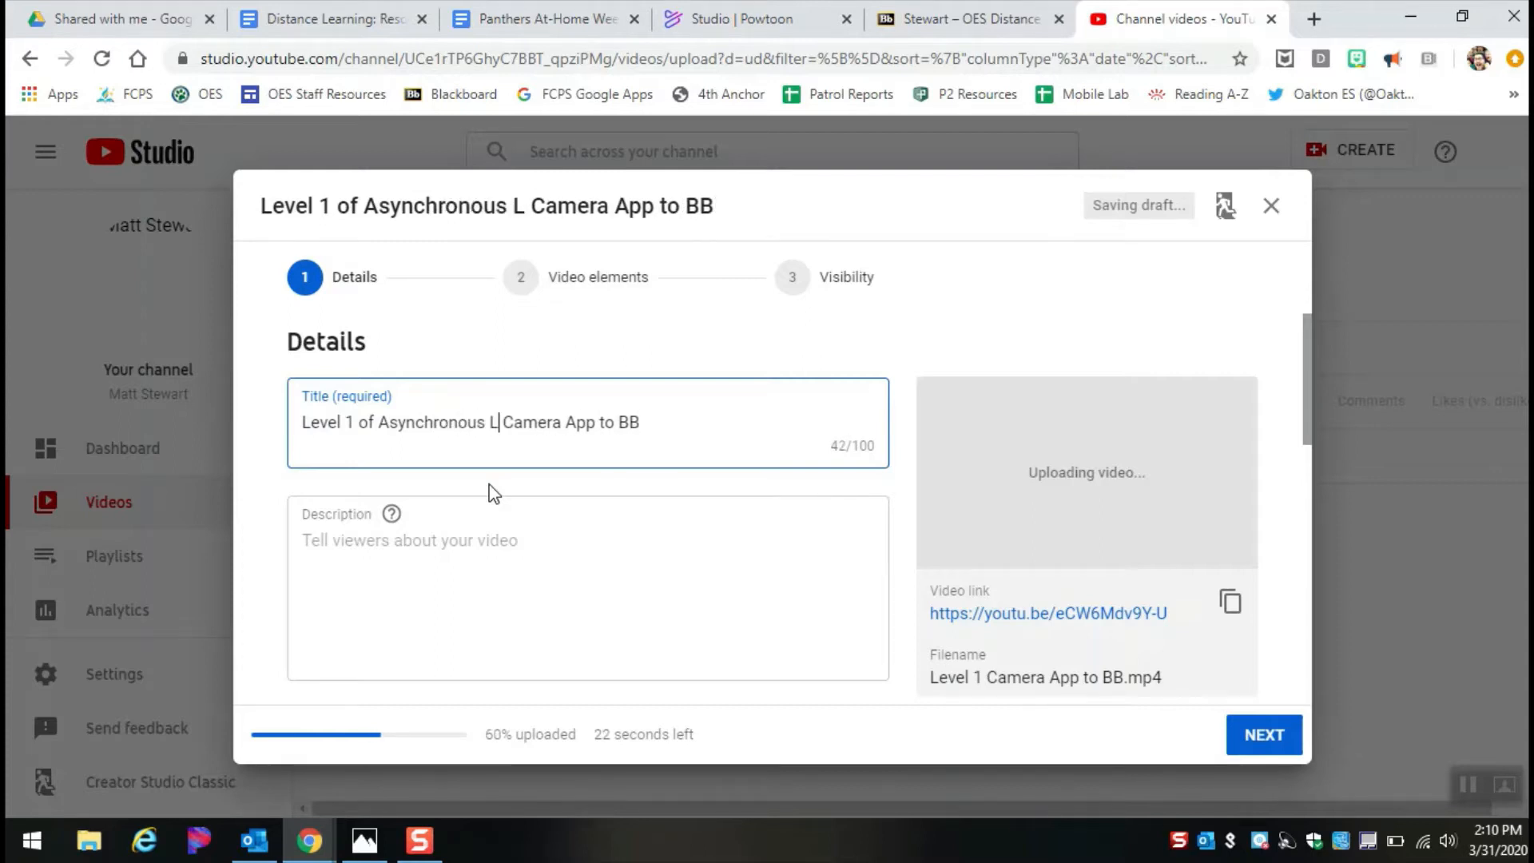
{"action": "type", "text": "essonsCa"}
{"action": "key", "text": "BackSpace"}
{"action": "type", "text": "ssons"}
{"action": "key", "text": "Delete"}
{"action": "key", "text": "Delete"}
{"action": "key", "text": "Delete"}
{"action": "key", "text": "Delete"}
{"action": "key", "text": "Delete"}
{"action": "key", "text": "Delete"}
{"action": "key", "text": "Delete"}
{"action": "key", "text": "Delete"}
{"action": "key", "text": "Delete"}
{"action": "key", "text": "Delete"}
{"action": "key", "text": "Delete"}
{"action": "key", "text": "Delete"}
{"action": "key", "text": "Delete"}
{"action": "key", "text": "Delete"}
{"action": "key", "text": "Delete"}
{"action": "key", "text": "Delete"}
{"action": "key", "text": "Delete"}
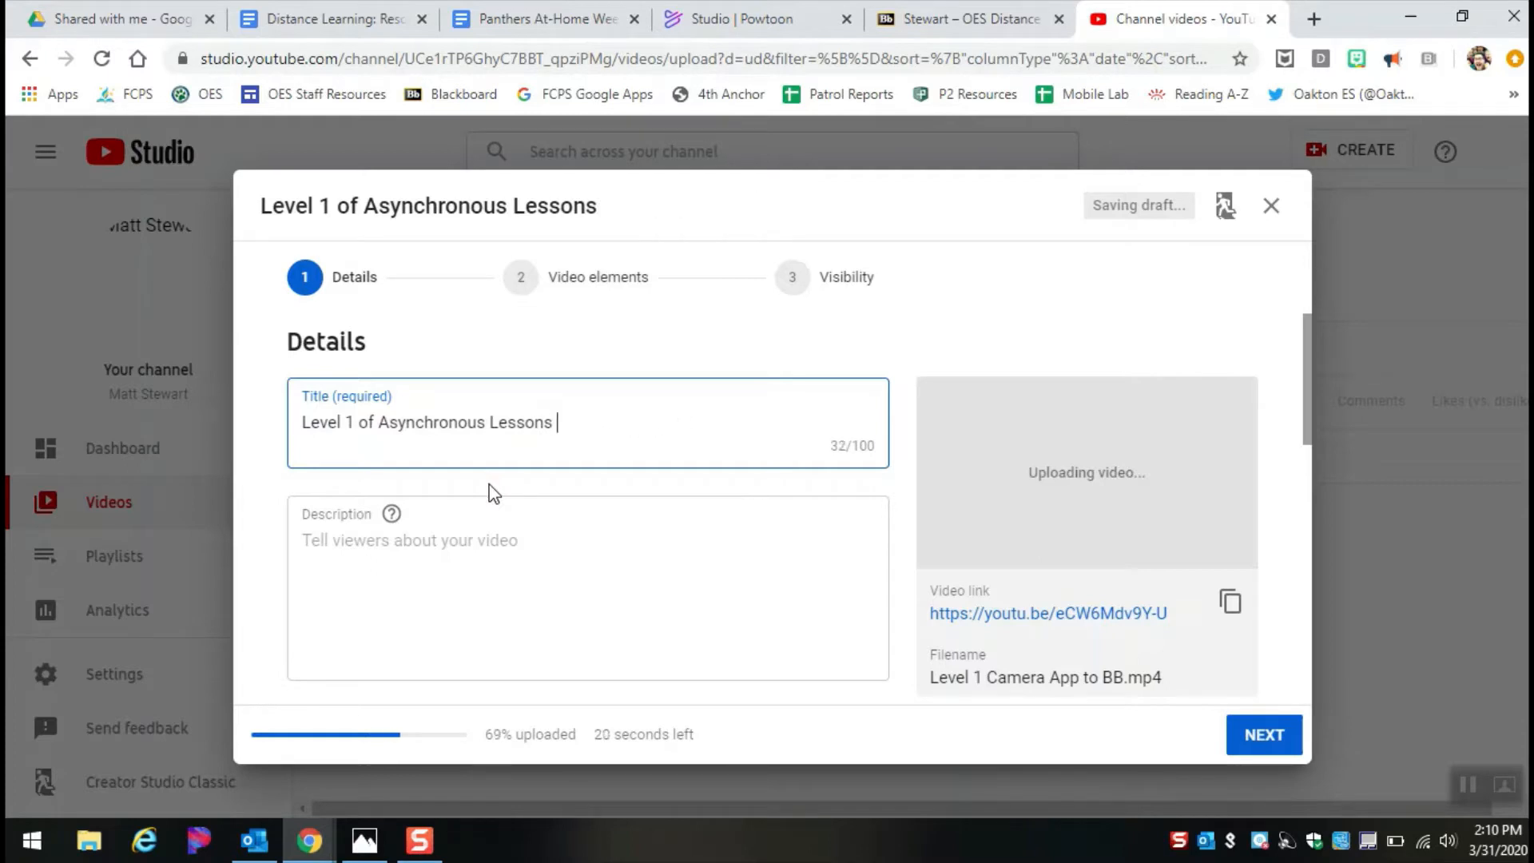
- Enter the description "How to record a video using the Camera App and uploading it to Blackboard (24/7 Learning)"
{"action": "left_click", "coordinate": [496, 538]}
{"action": "type", "text": "How "}
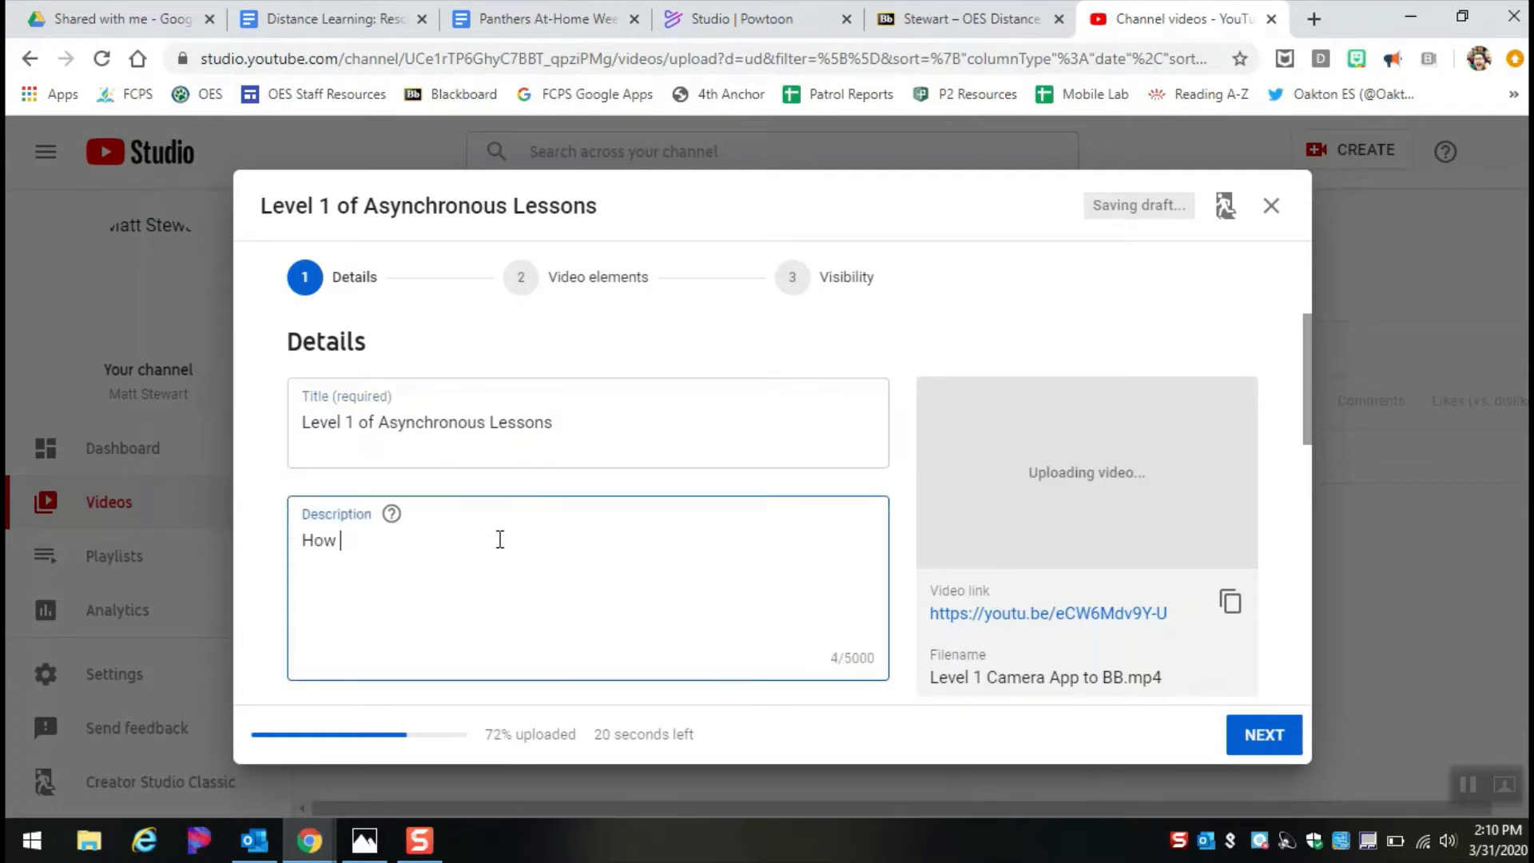
{"action": "type", "text": "to record"}
{"action": "type", "text": " a video us"}
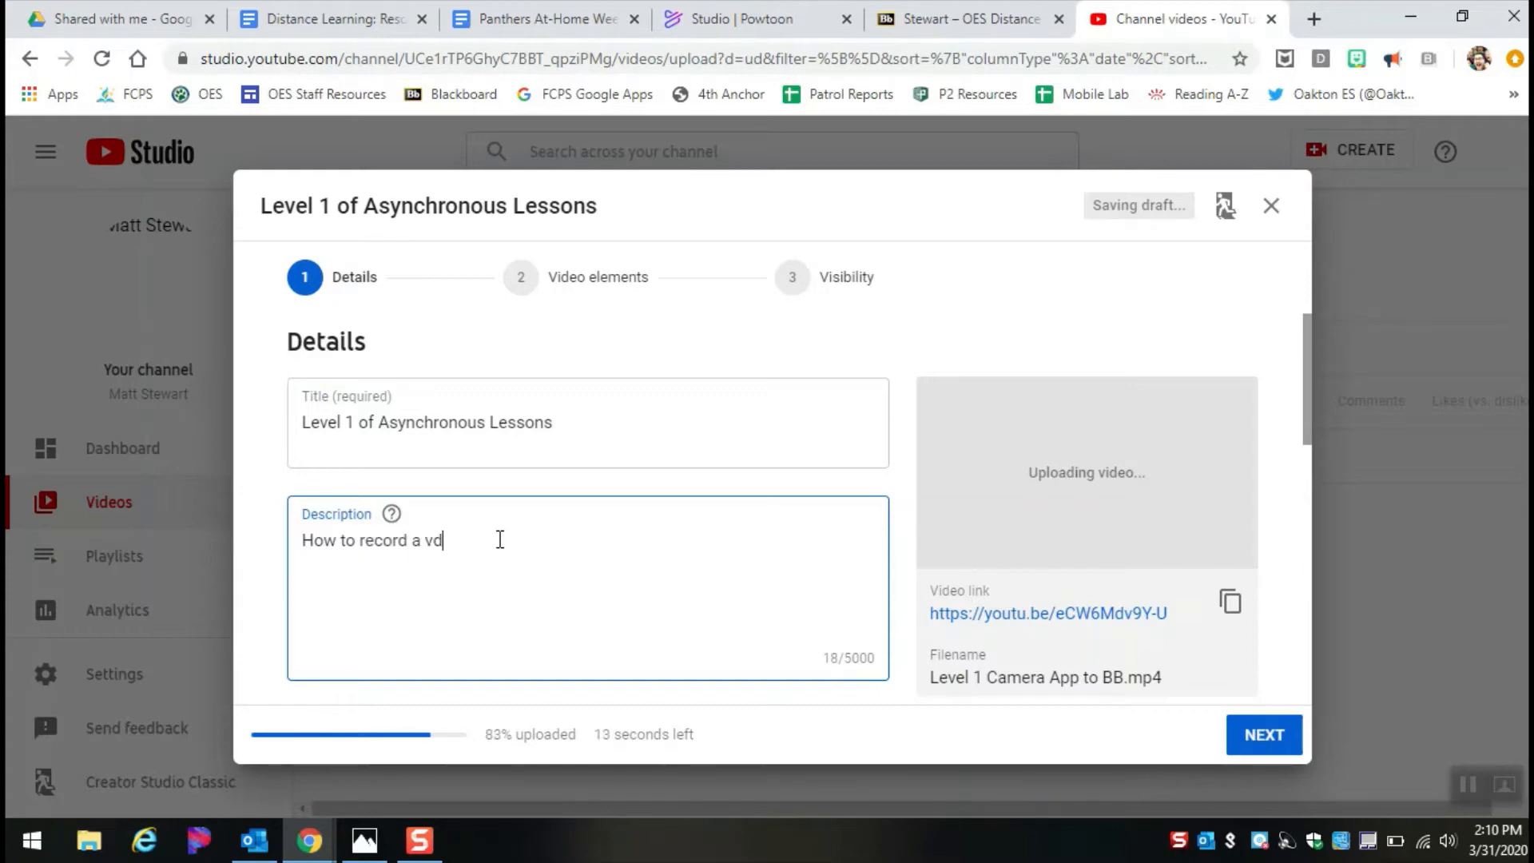
{"action": "type", "text": "ing "}
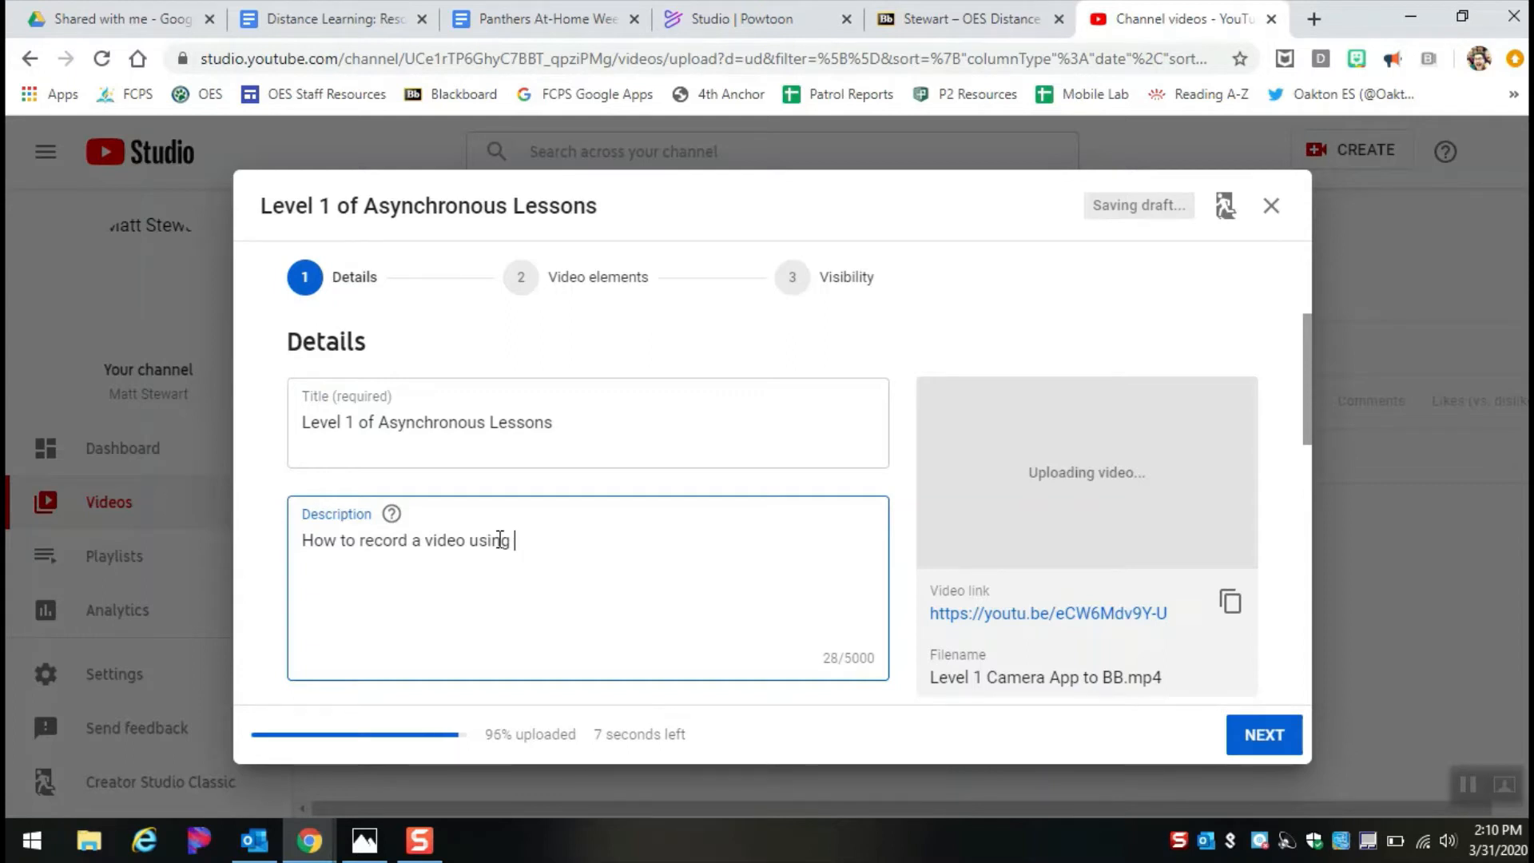
{"action": "type", "text": "the Camera "}
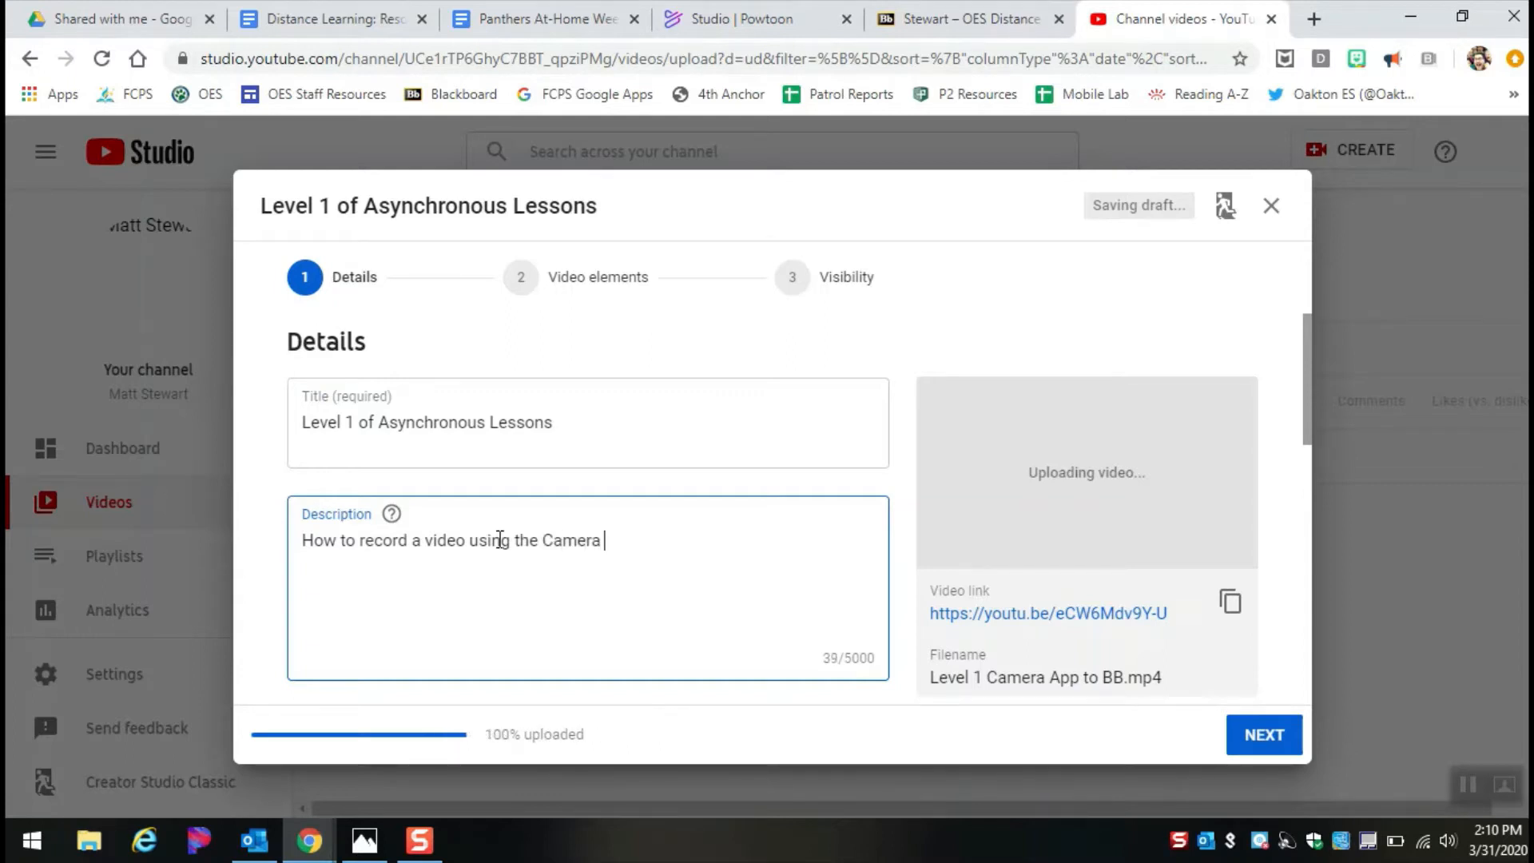
{"action": "type", "text": "App and uploading it to Blackboard (24/"}
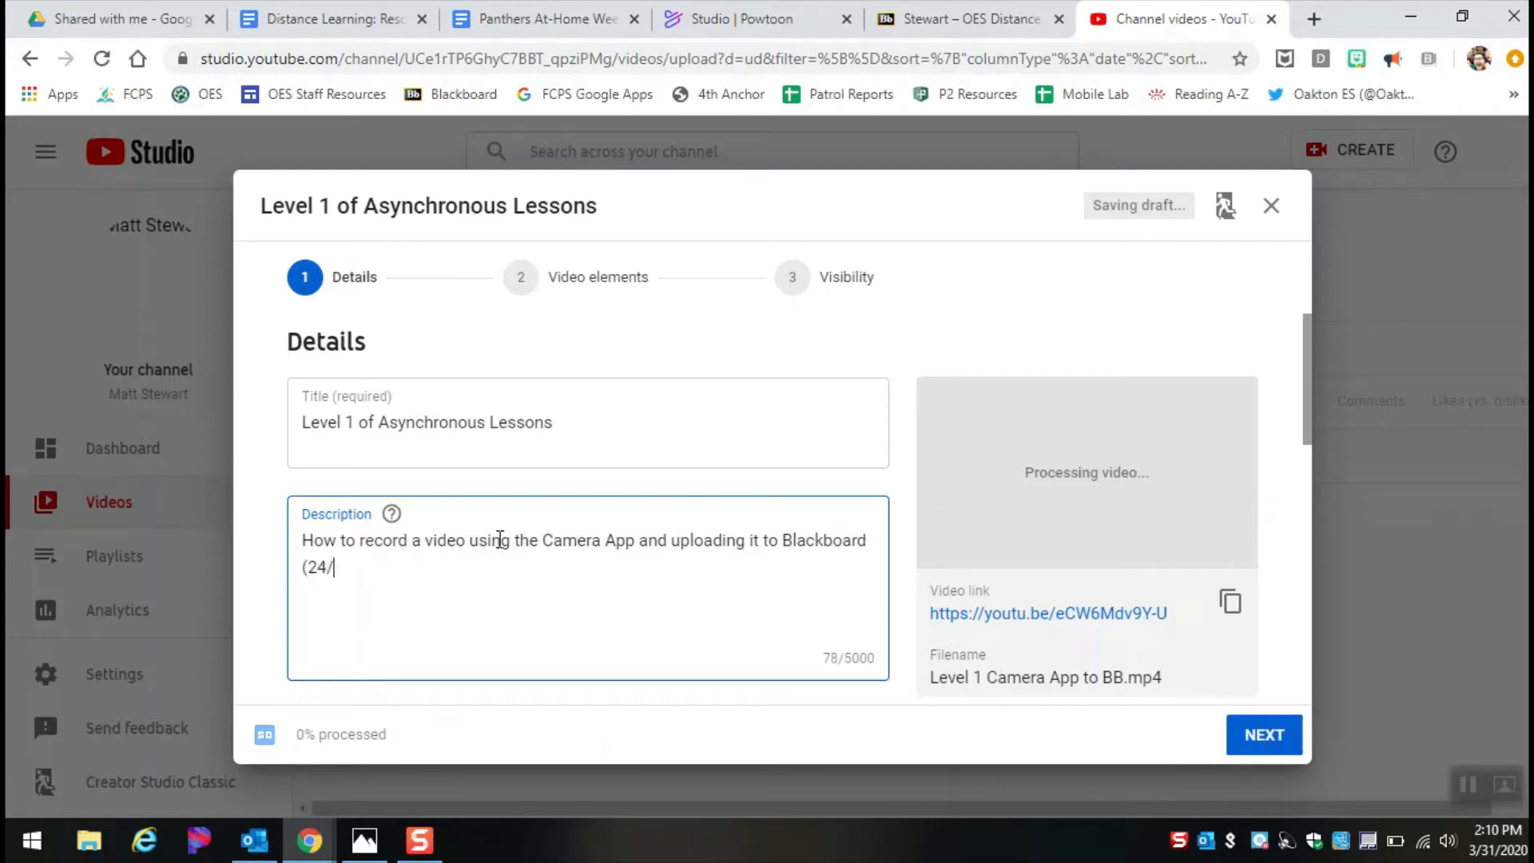
{"action": "type", "text": "7 Learning)"}
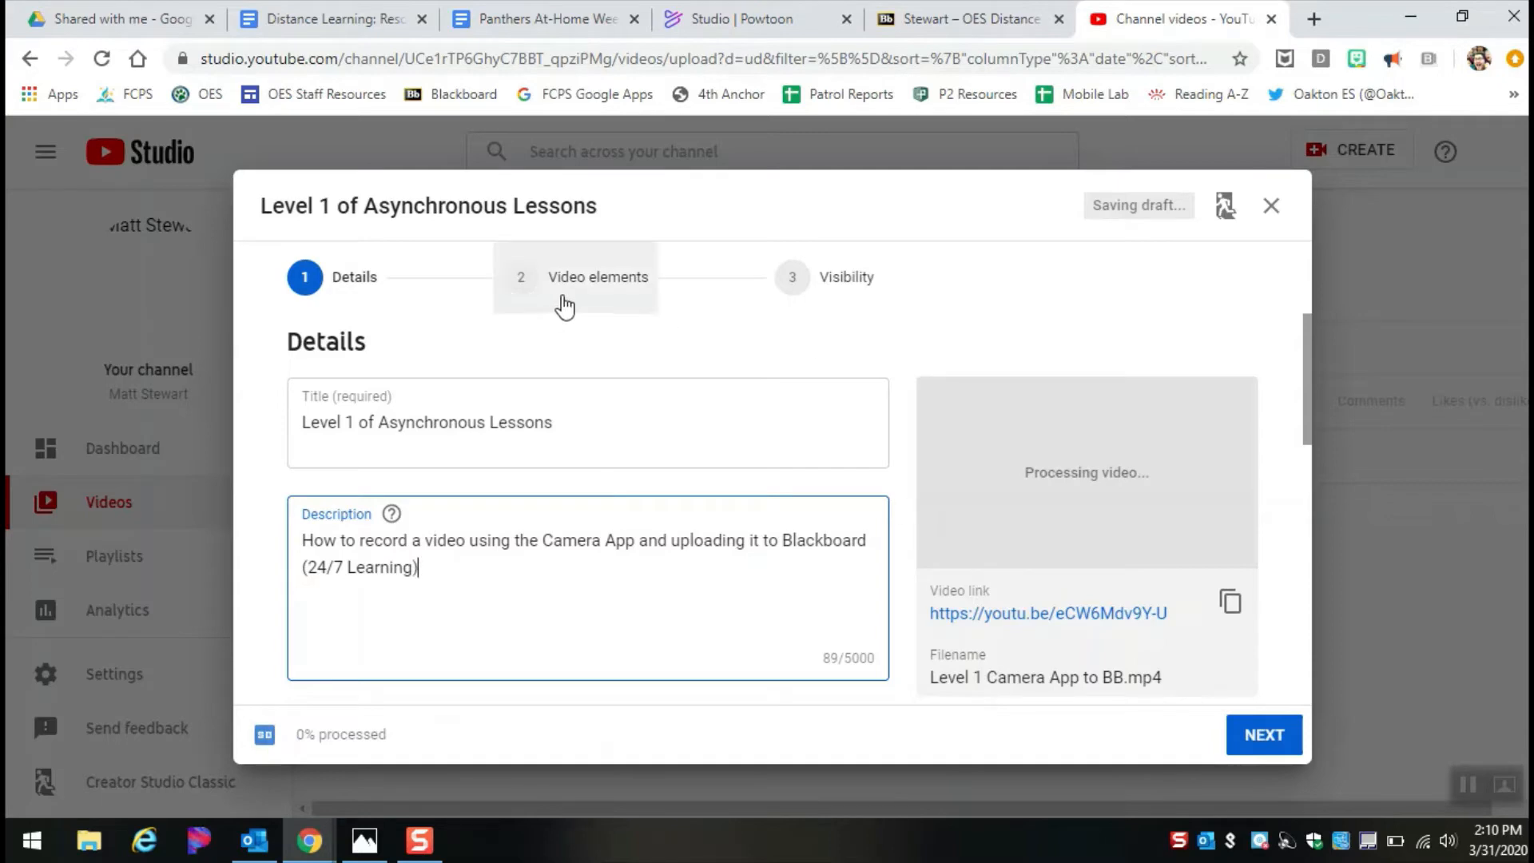
- Declare the video as made for kids and proceed past the video details
{"action": "scroll", "coordinate": [893, 481], "scroll_direction": "down", "scroll_amount": 1}
{"action": "left_click_drag", "start_coordinate": [1308, 394], "coordinate": [698, 496]}
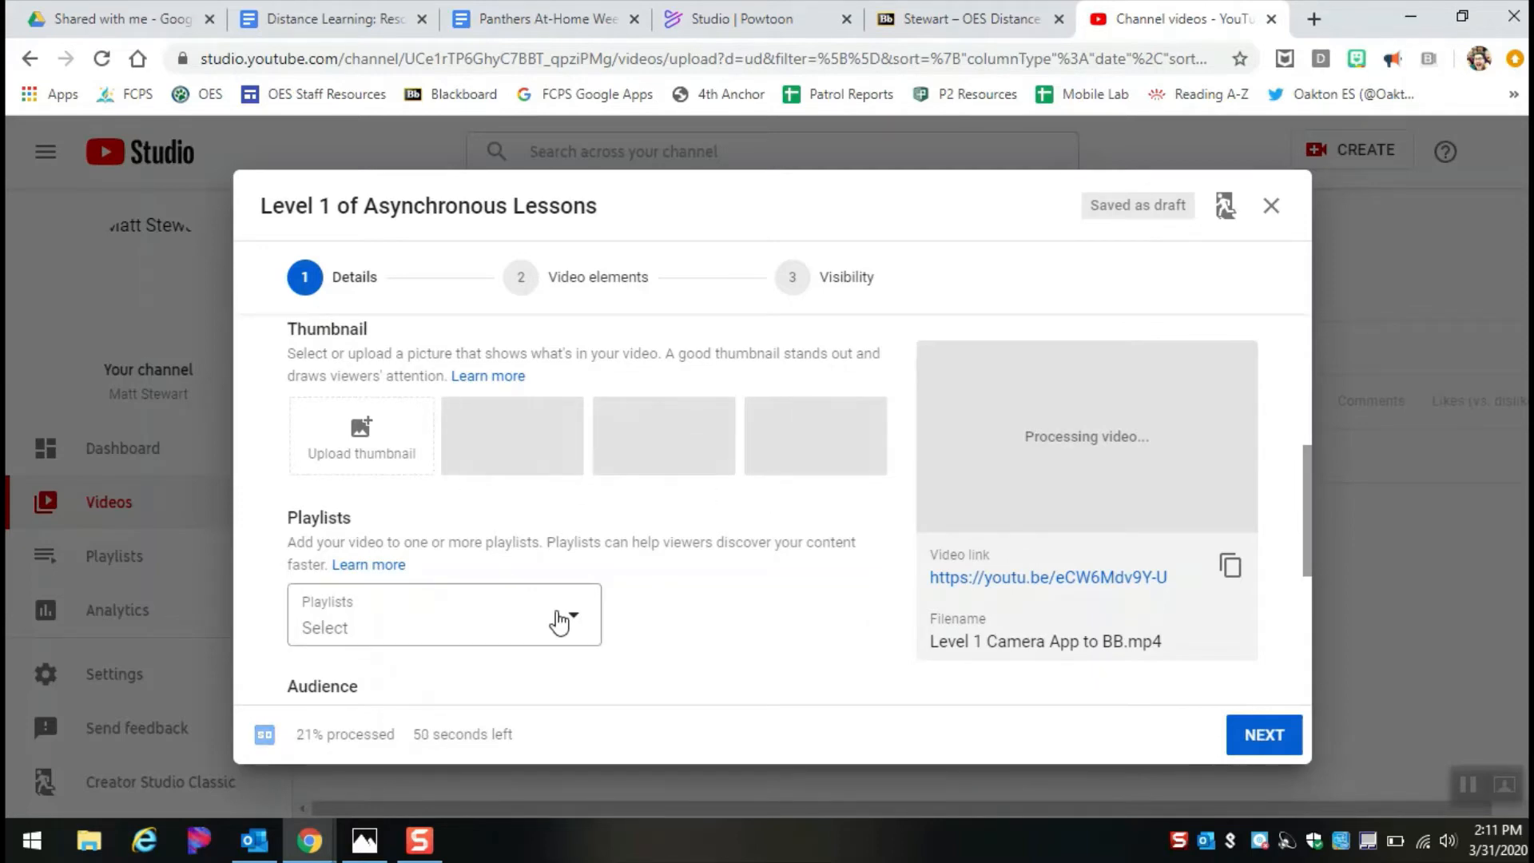
{"action": "scroll", "coordinate": [671, 566], "scroll_direction": "down", "scroll_amount": 1}
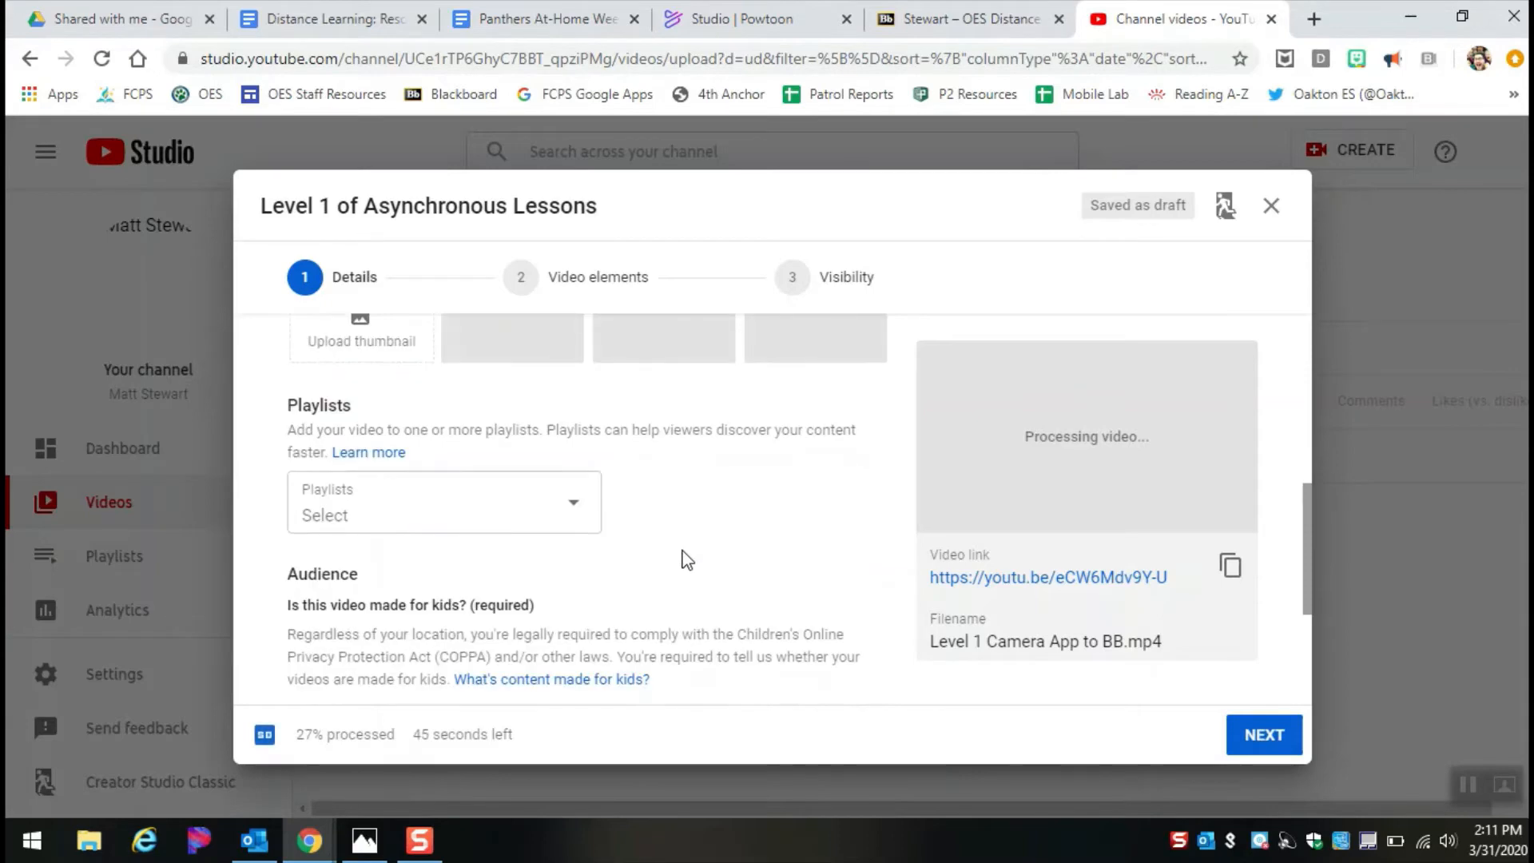
{"action": "scroll", "coordinate": [683, 559], "scroll_direction": "down", "scroll_amount": 1}
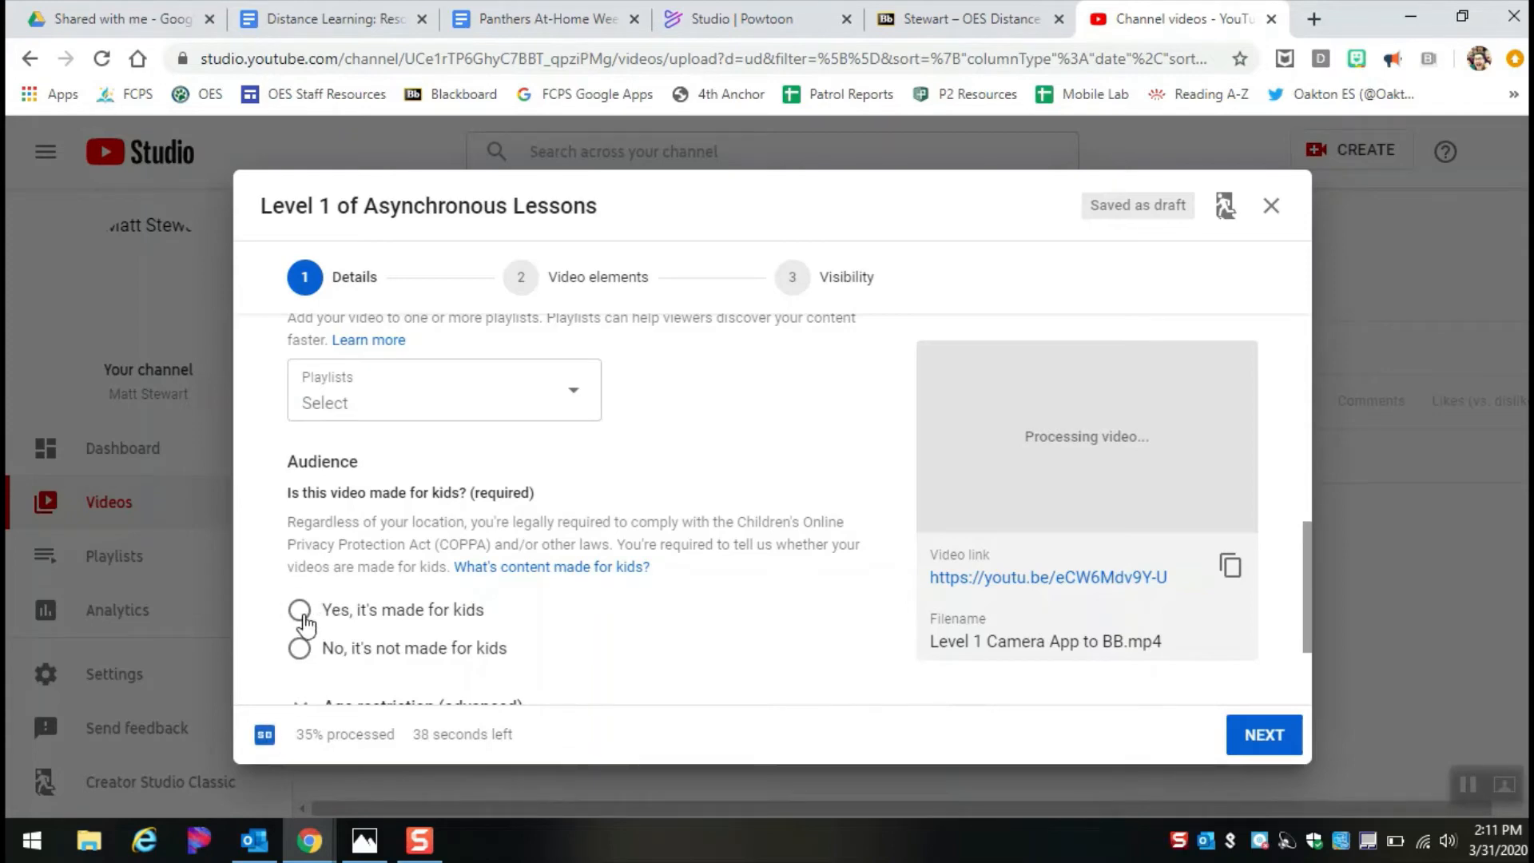
{"action": "left_click", "coordinate": [300, 611]}
{"action": "scroll", "coordinate": [755, 473], "scroll_direction": "down", "scroll_amount": 1}
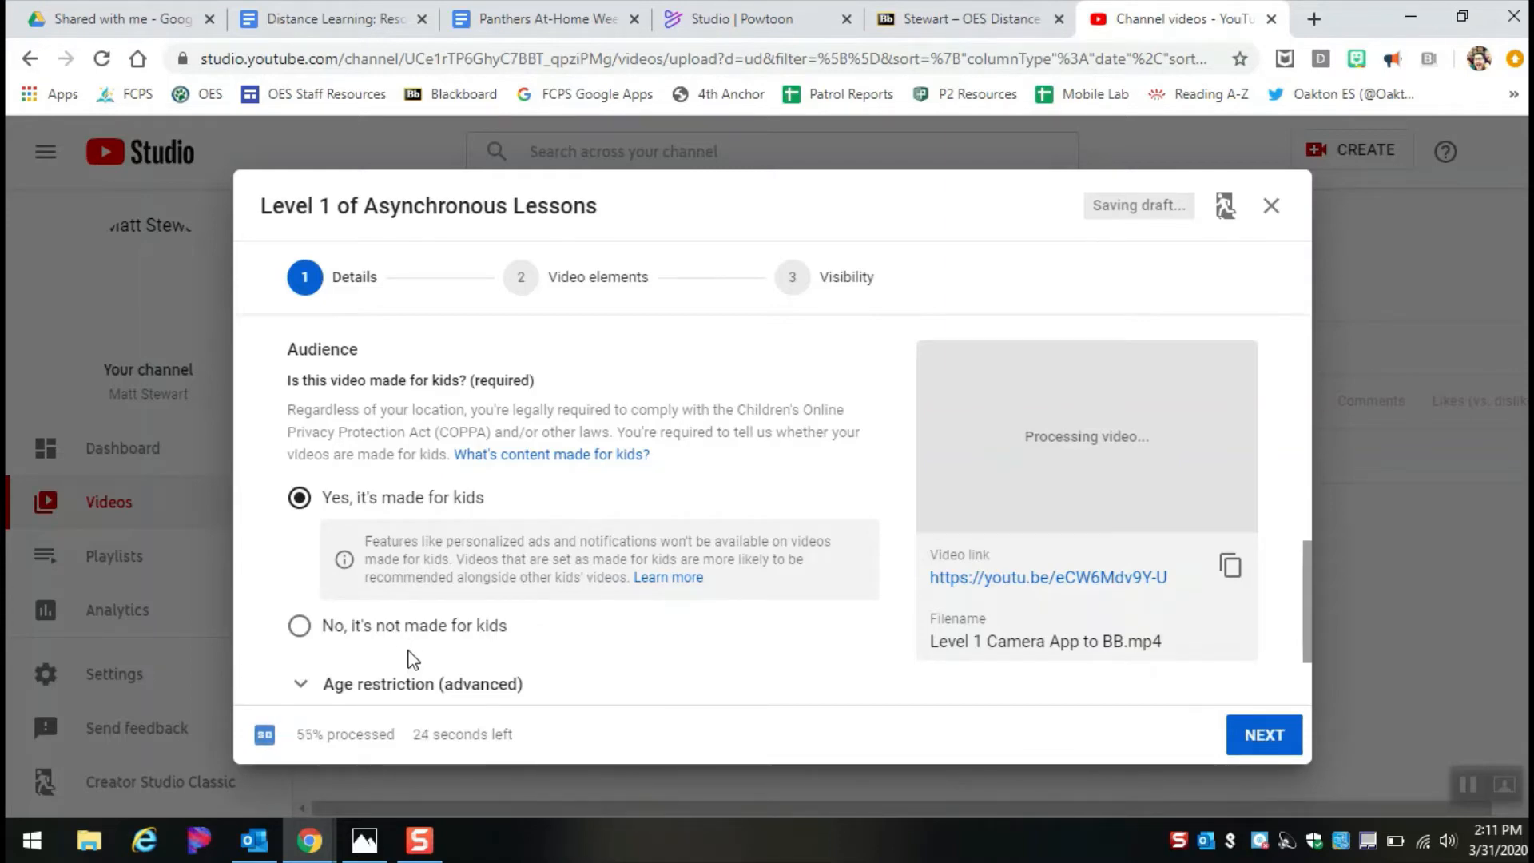
{"action": "scroll", "coordinate": [415, 622], "scroll_direction": "down", "scroll_amount": 1}
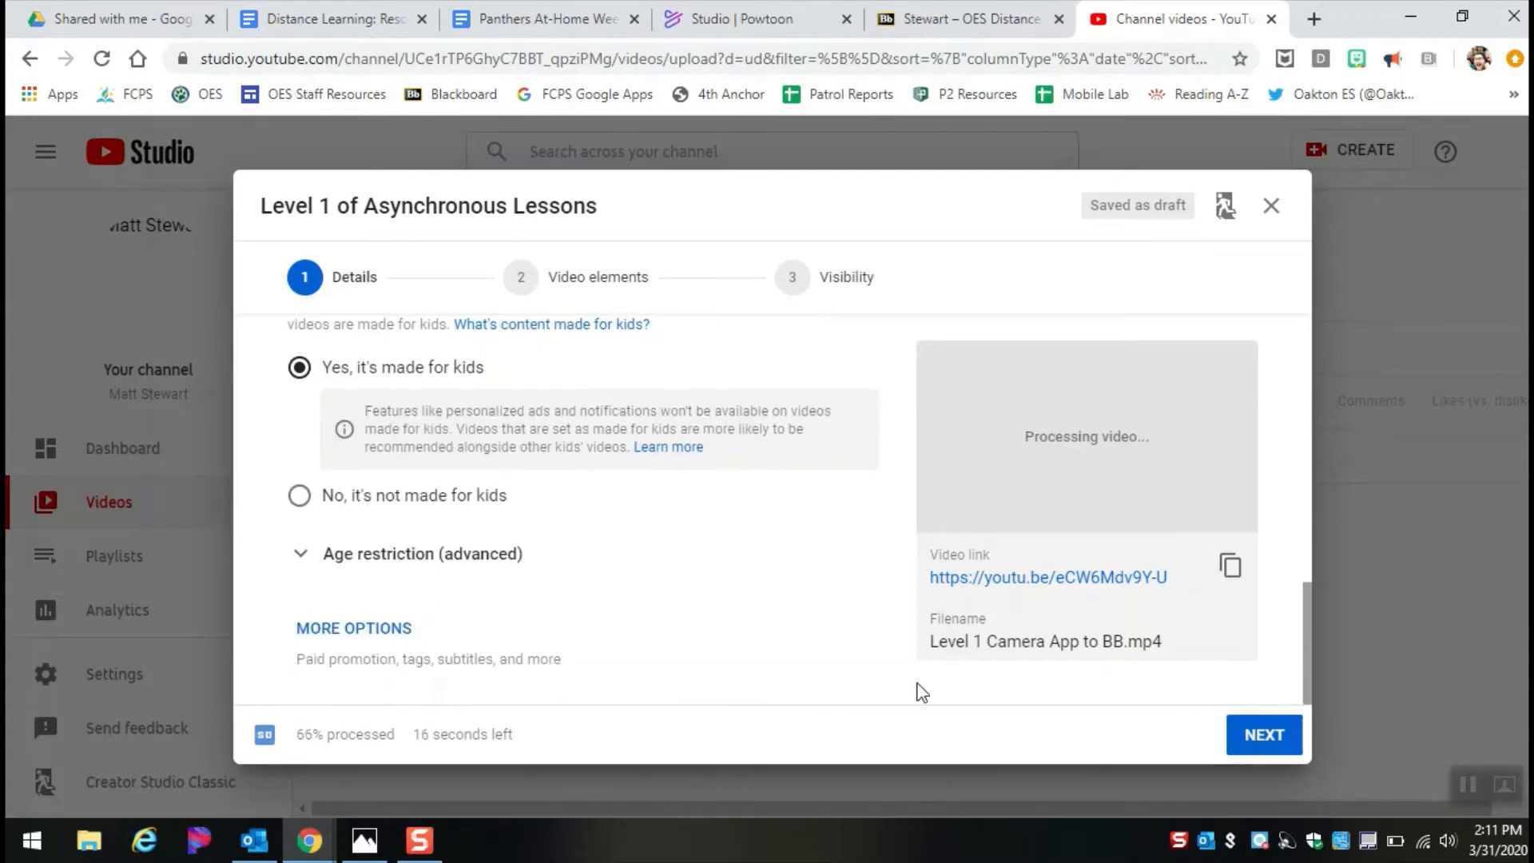
{"action": "left_click", "coordinate": [1284, 739]}
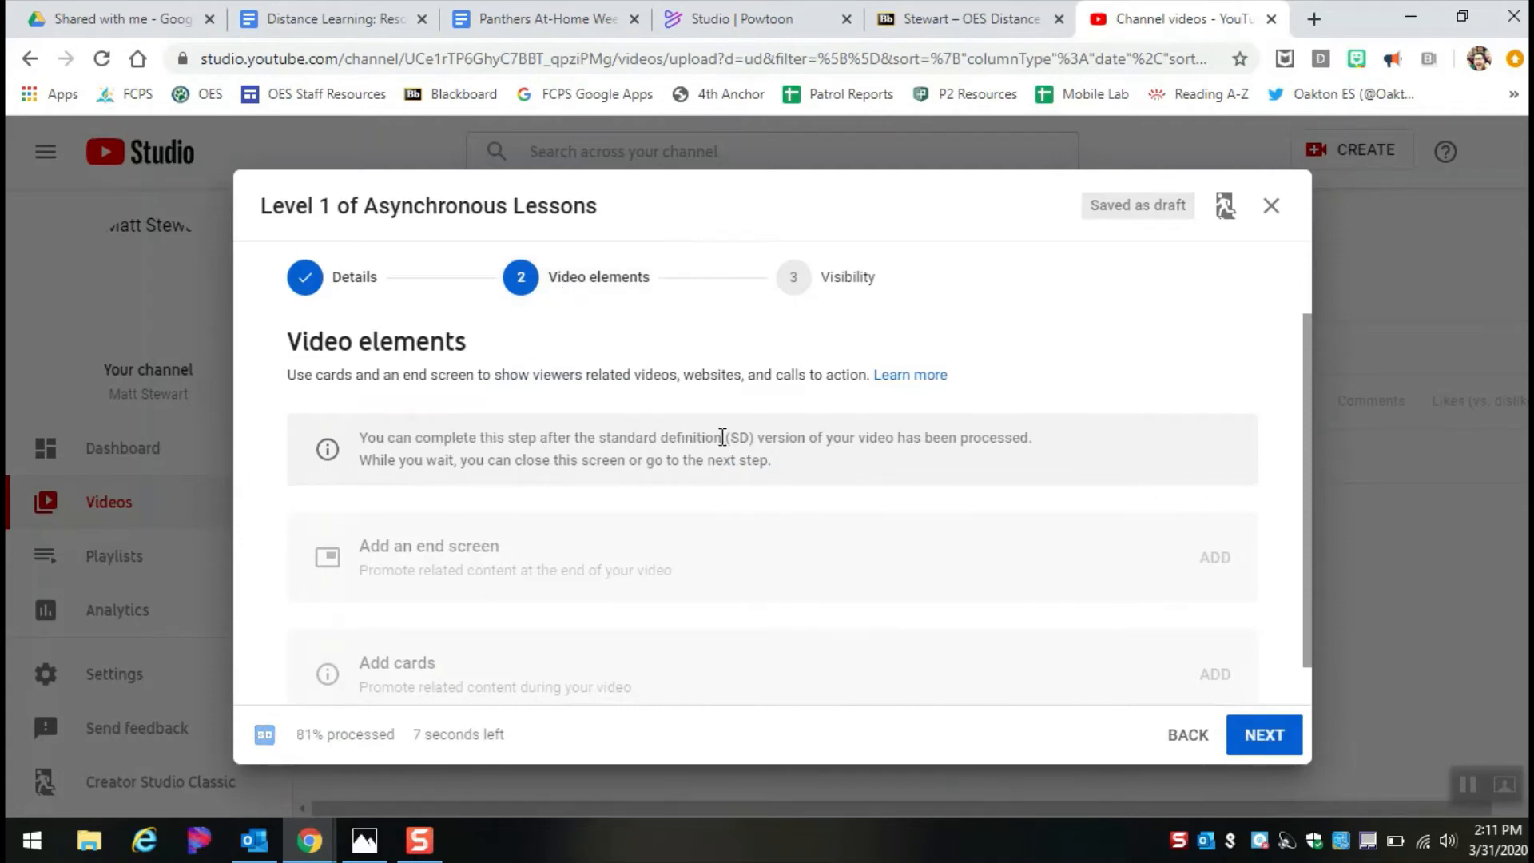
- Skip the video elements, set the visibility to Public and review the scheduling option and pre-publish checks
{"action": "scroll", "coordinate": [719, 438], "scroll_direction": "down", "scroll_amount": 1}
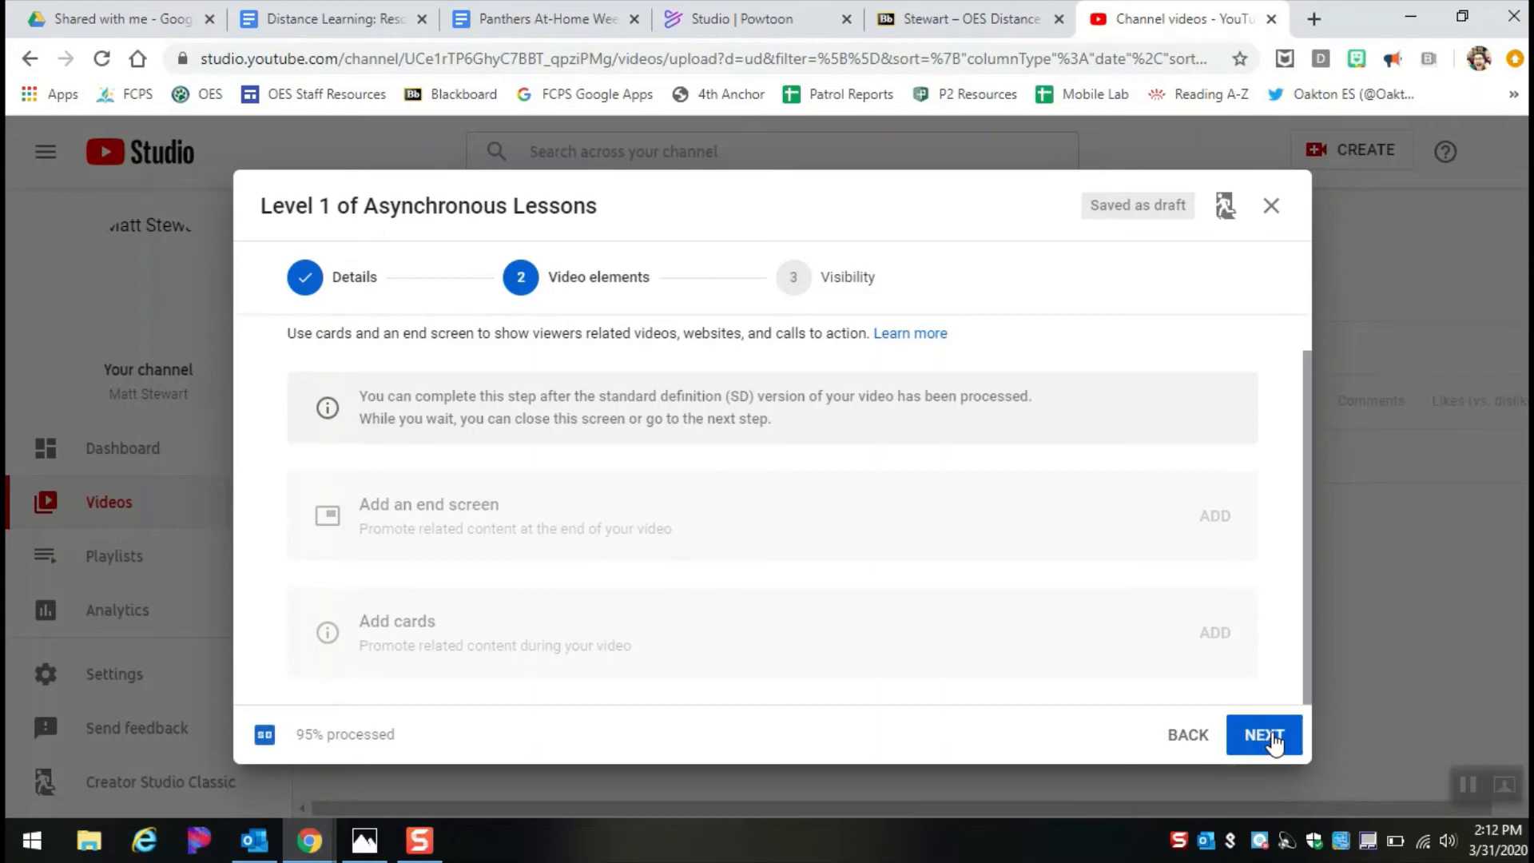
{"action": "left_click", "coordinate": [1270, 735]}
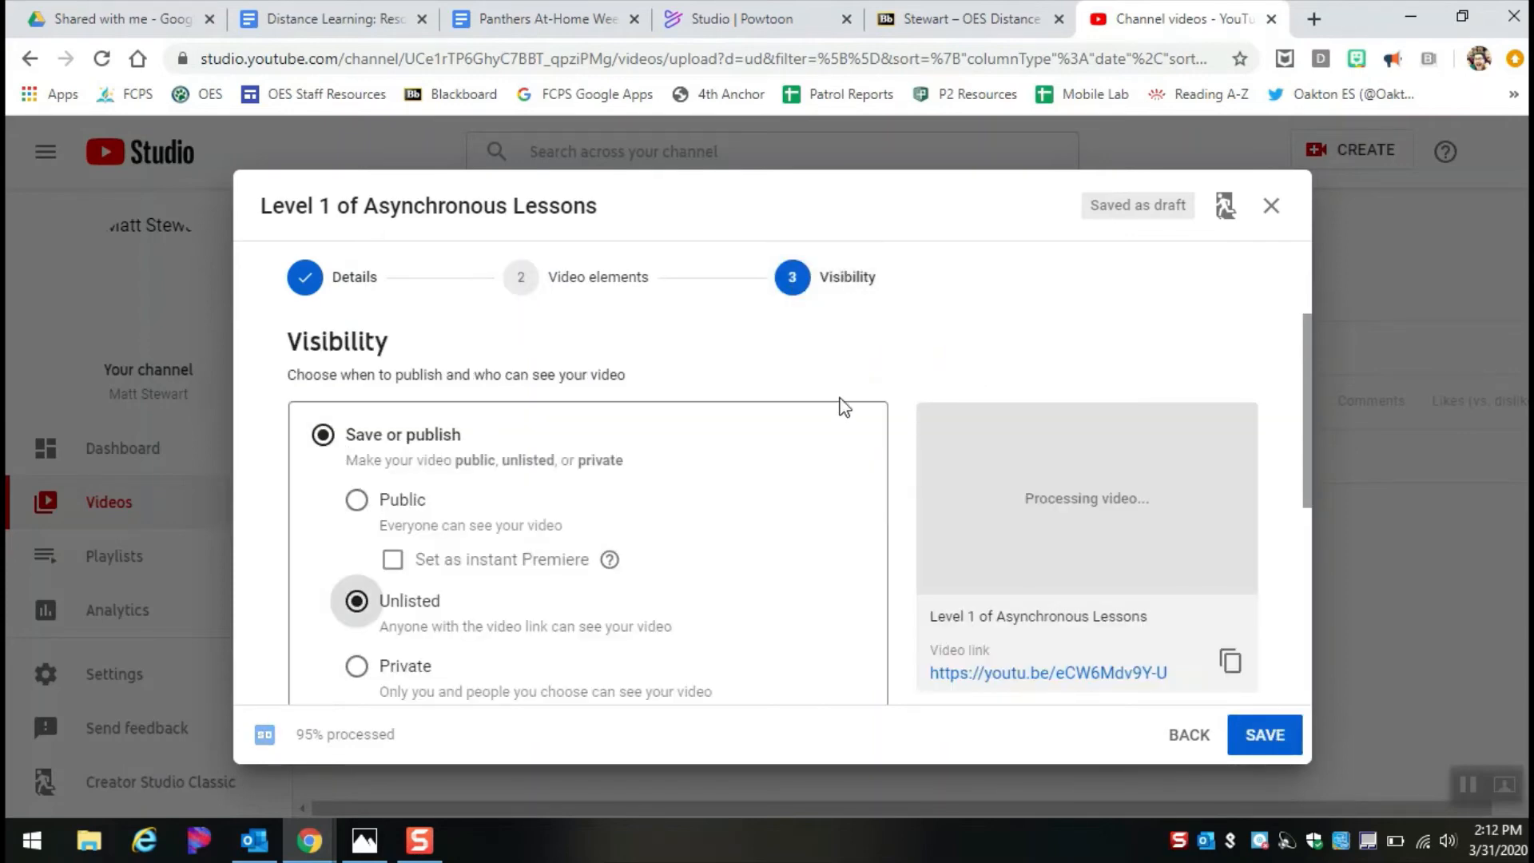
{"action": "scroll", "coordinate": [520, 532], "scroll_direction": "down", "scroll_amount": 1}
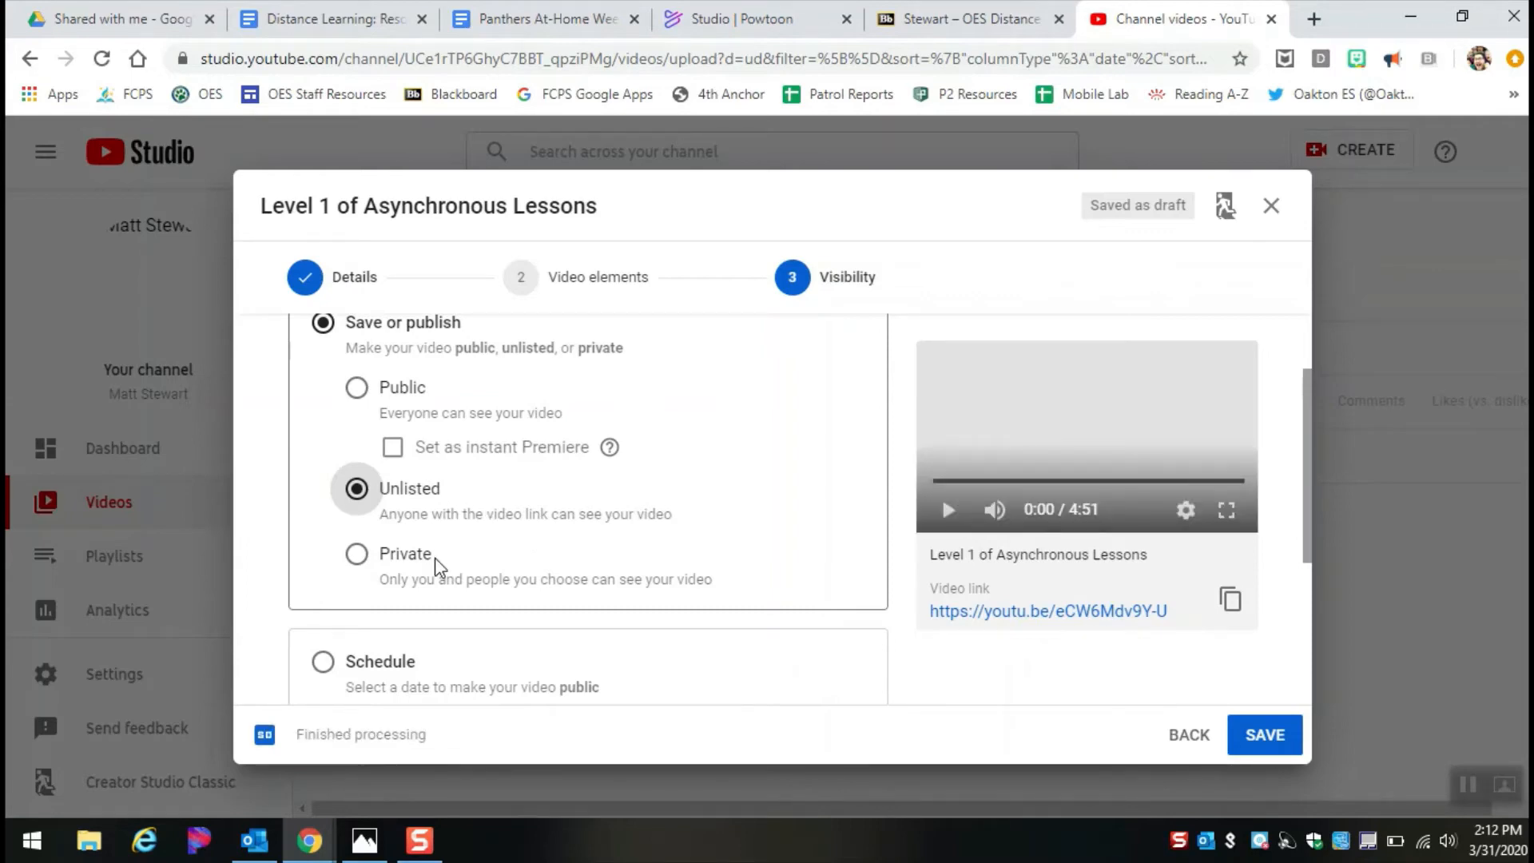
{"action": "scroll", "coordinate": [438, 566], "scroll_direction": "up", "scroll_amount": 2}
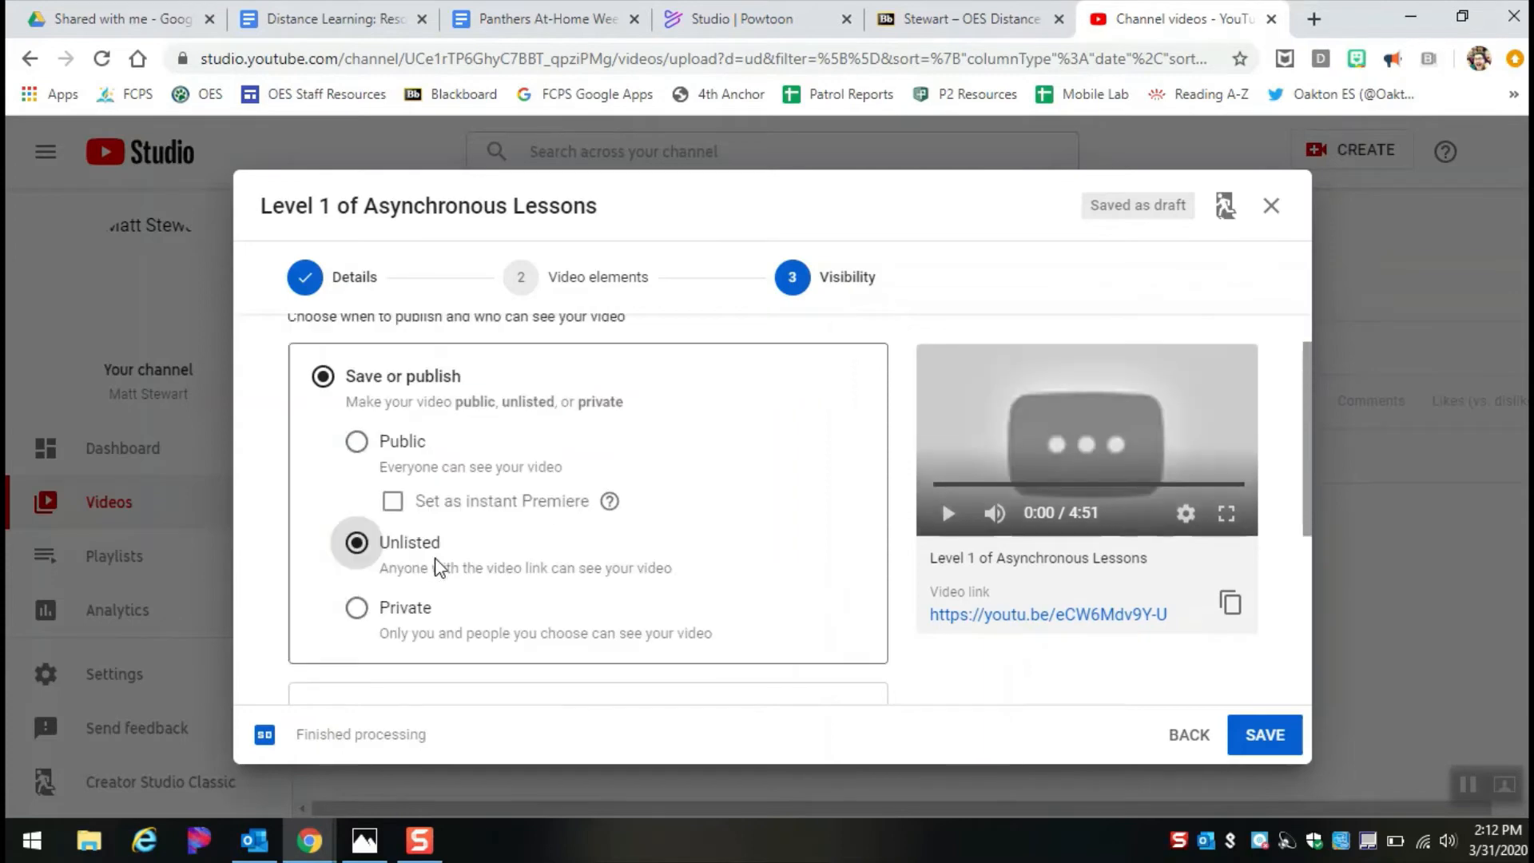
{"action": "left_click", "coordinate": [356, 500]}
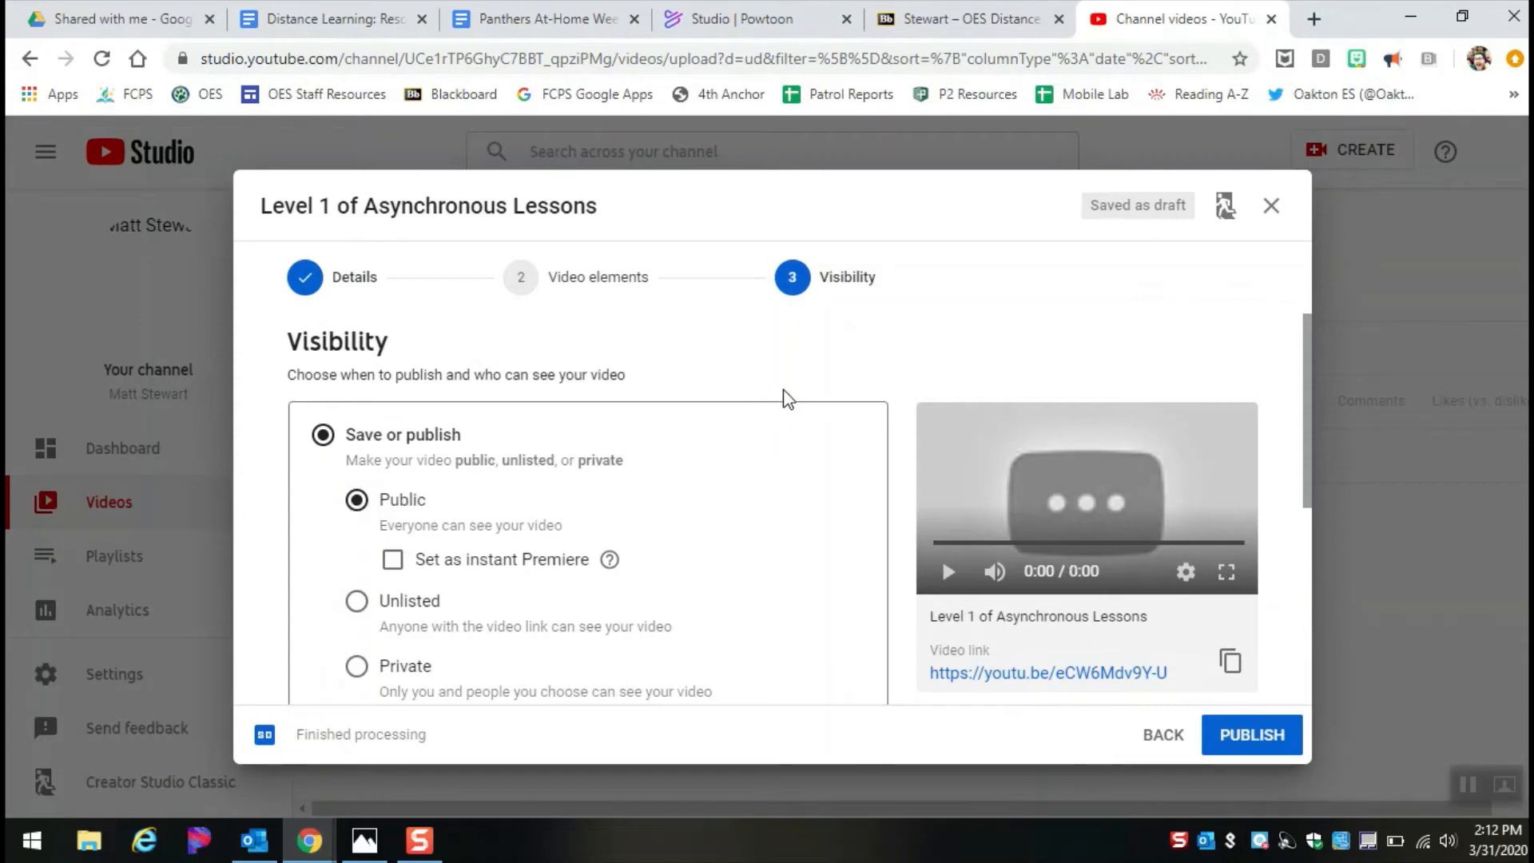
{"action": "scroll", "coordinate": [787, 397], "scroll_direction": "down", "scroll_amount": 1}
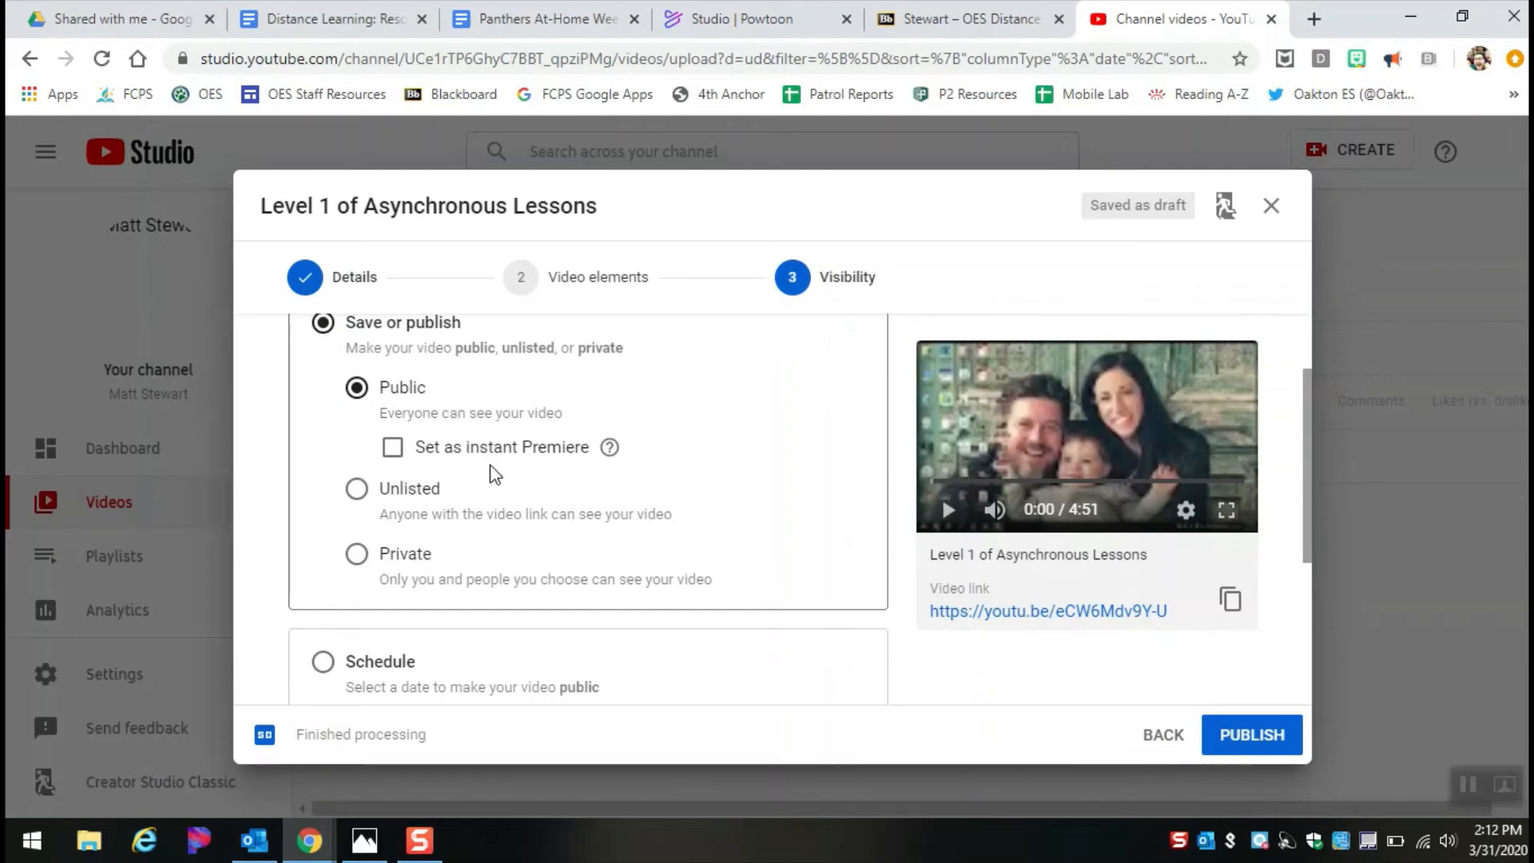
{"action": "scroll", "coordinate": [493, 474], "scroll_direction": "down", "scroll_amount": 2}
{"action": "scroll", "coordinate": [492, 465], "scroll_direction": "up", "scroll_amount": 2}
{"action": "scroll", "coordinate": [515, 497], "scroll_direction": "down", "scroll_amount": 4}
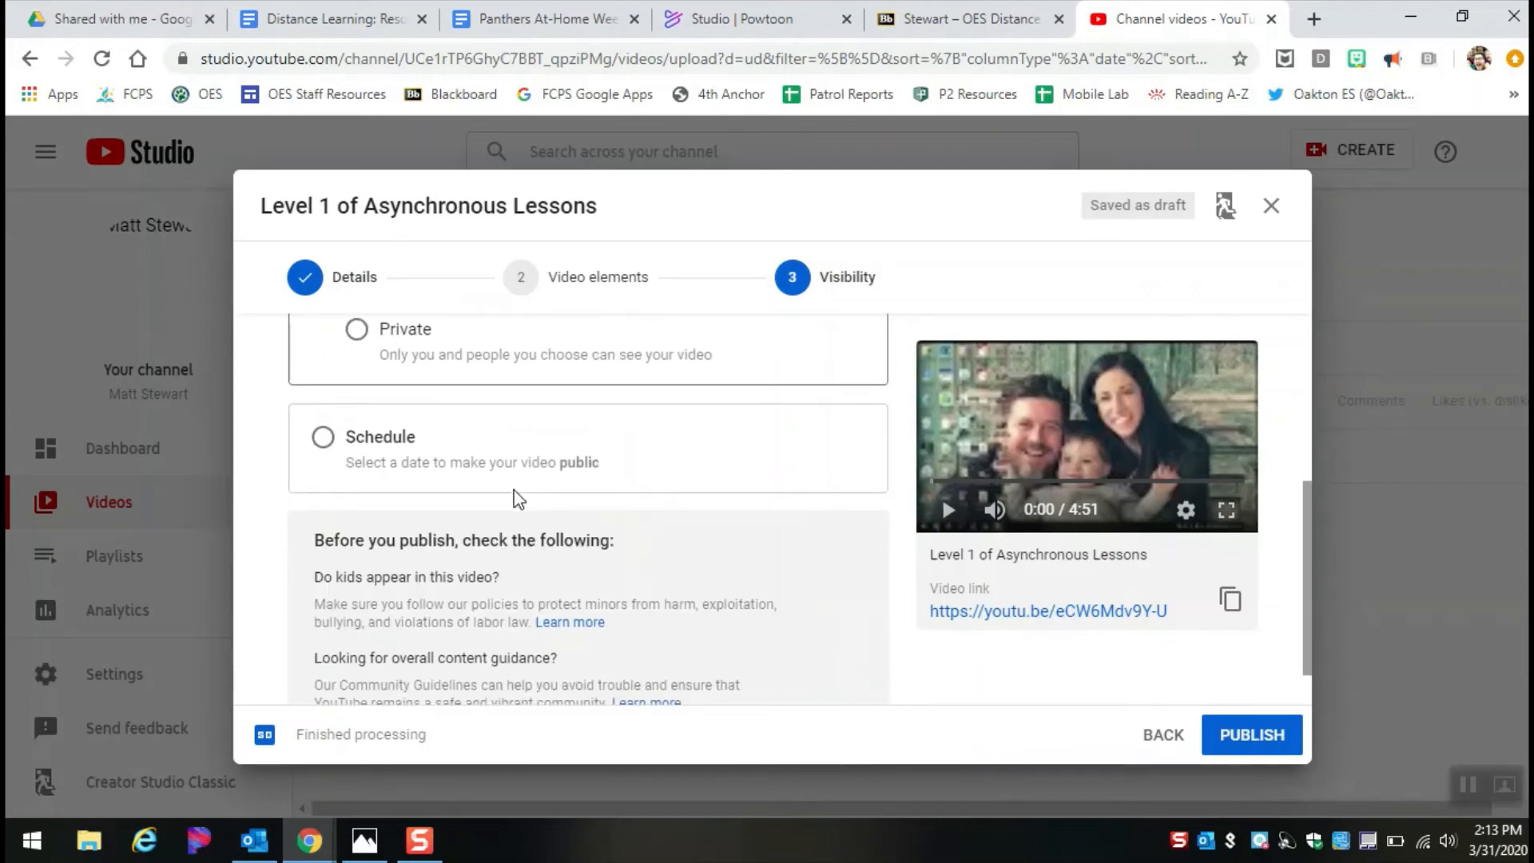
{"action": "scroll", "coordinate": [515, 495], "scroll_direction": "down", "scroll_amount": 1}
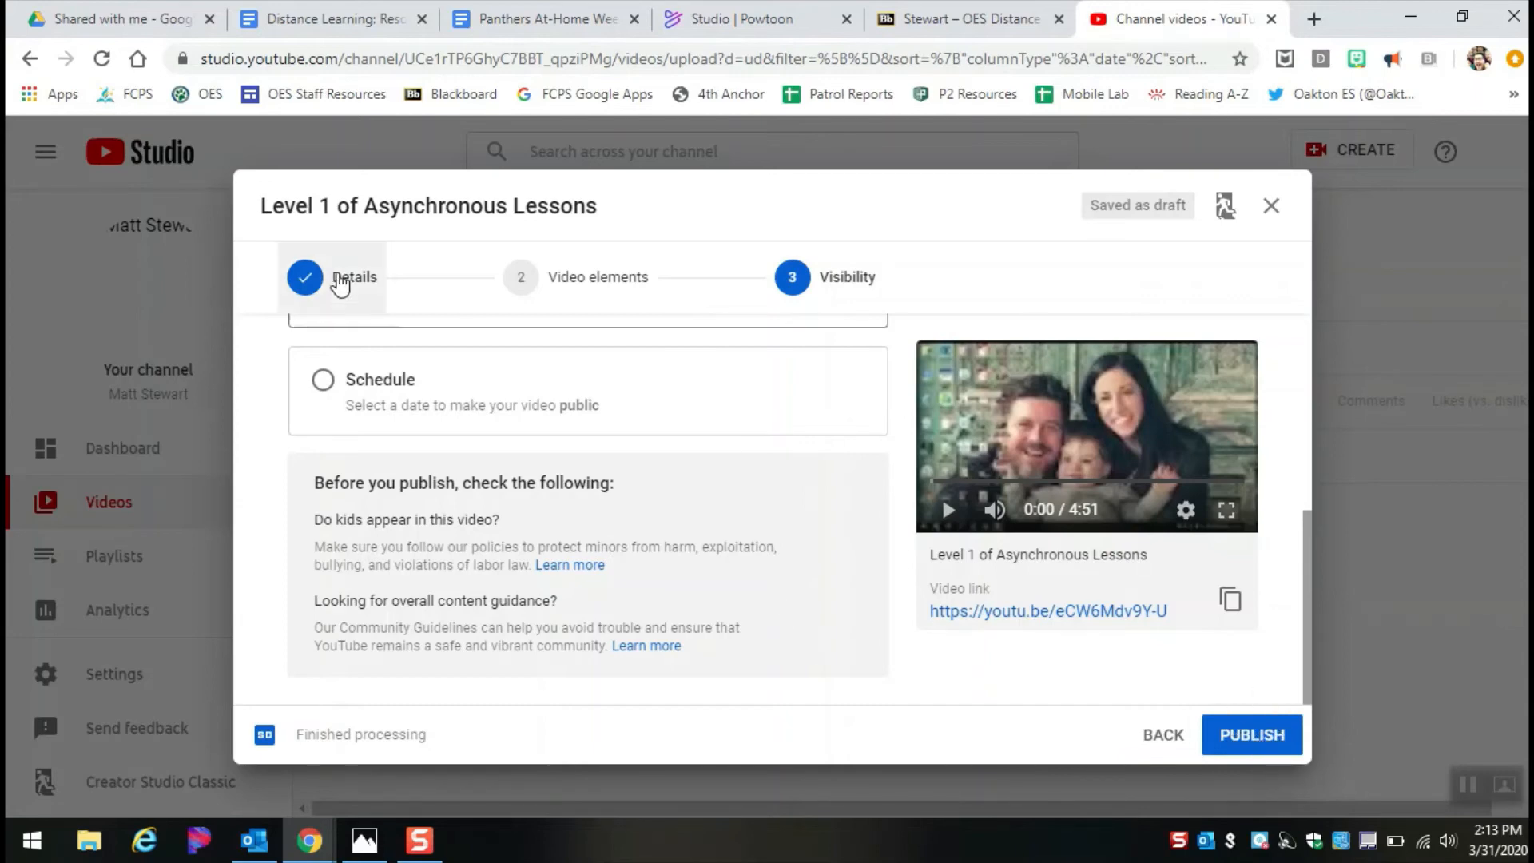
- Return to the video details and choose the third suggested image as the thumbnail
{"action": "left_click", "coordinate": [339, 280]}
{"action": "scroll", "coordinate": [773, 449], "scroll_direction": "down", "scroll_amount": 4}
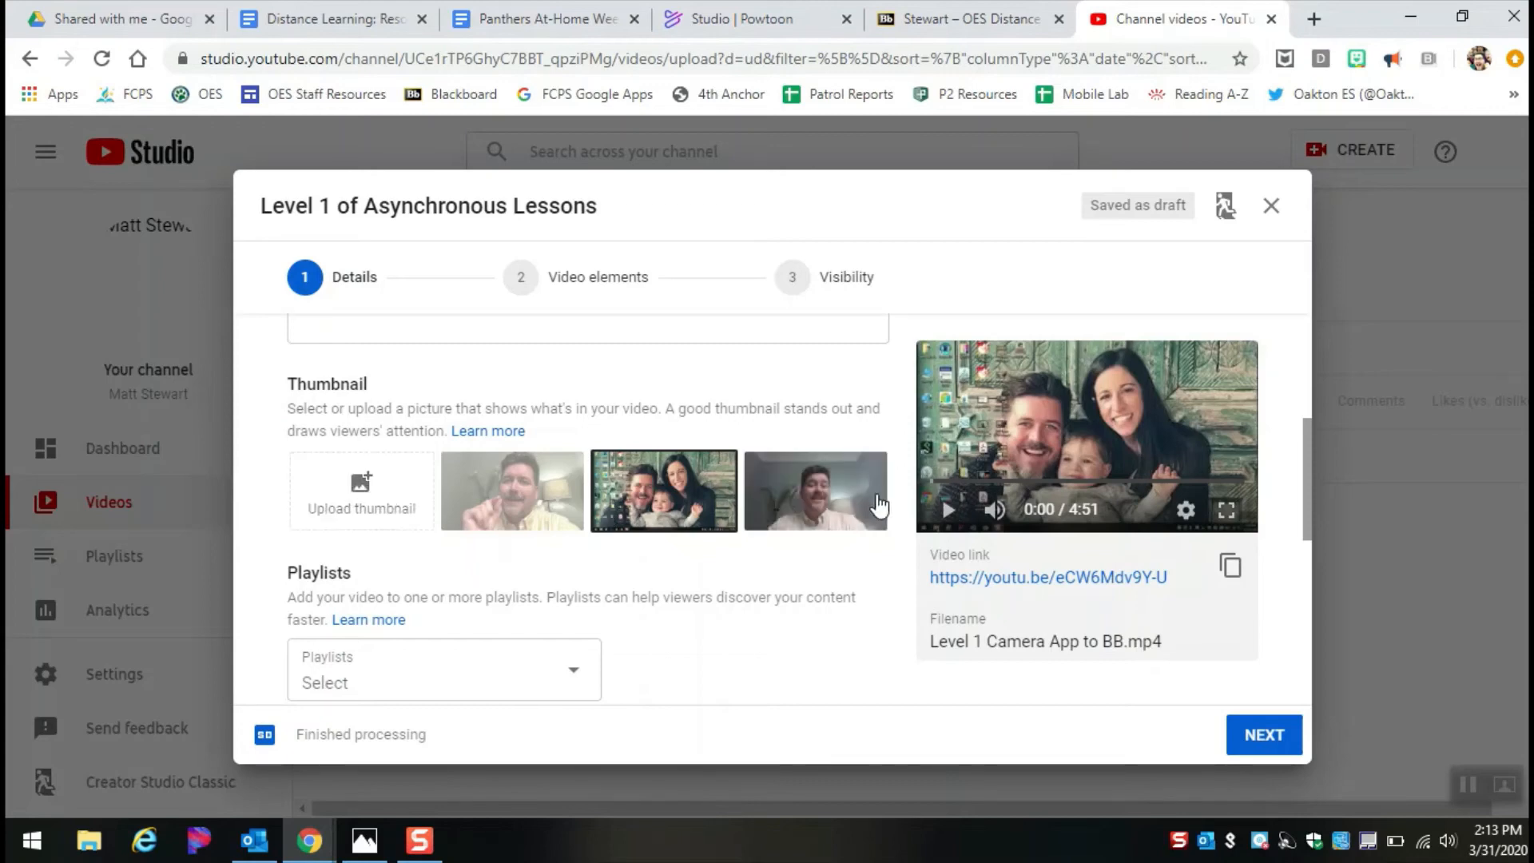
{"action": "left_click", "coordinate": [855, 516]}
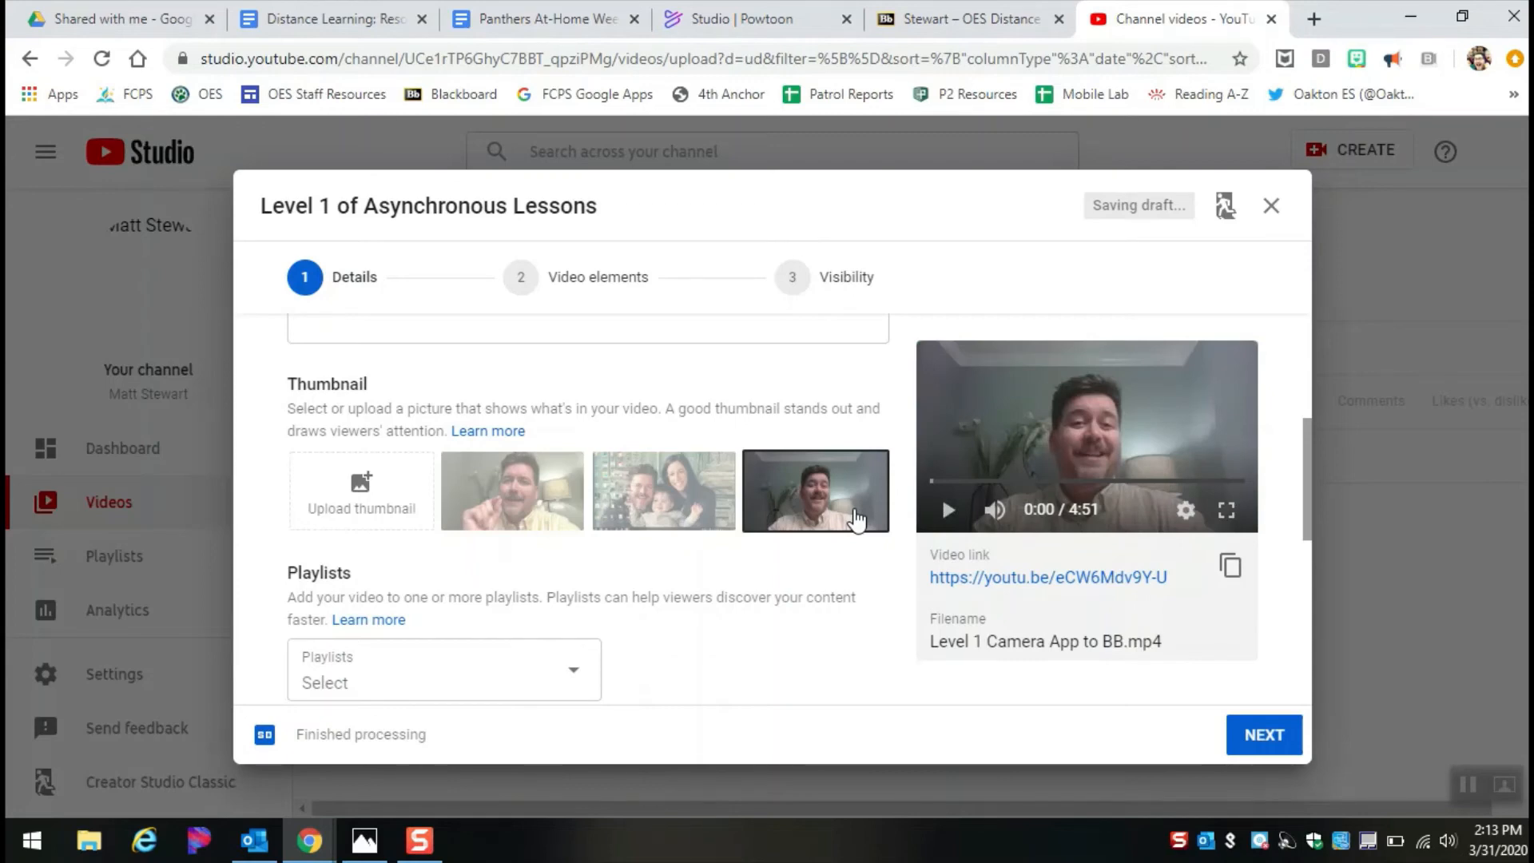
- Go back to the visibility settings and publish the video
{"action": "left_click", "coordinate": [1283, 750]}
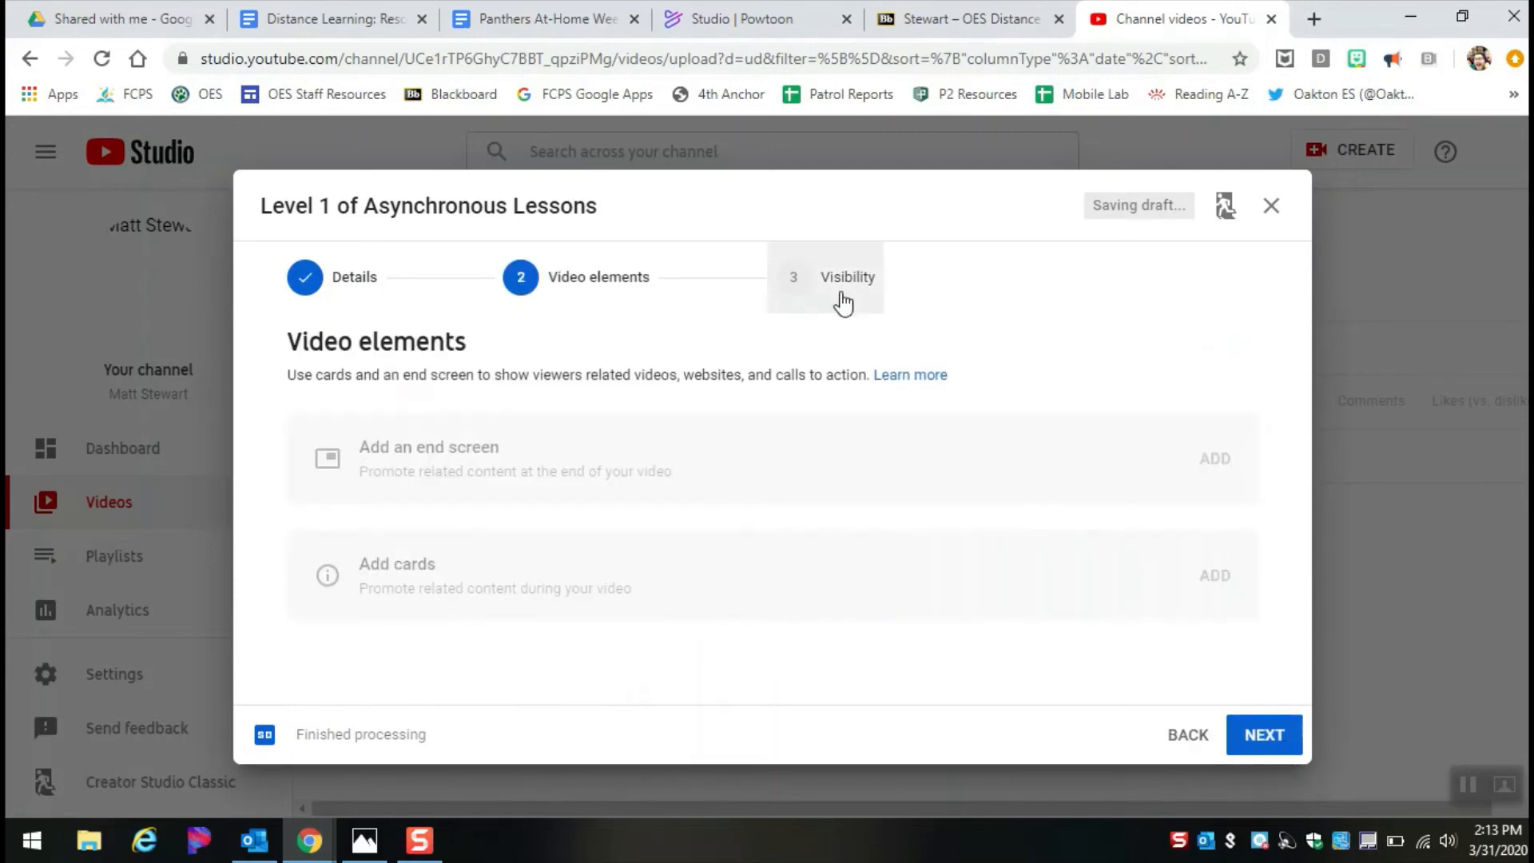
{"action": "left_click", "coordinate": [838, 291]}
{"action": "left_click", "coordinate": [1275, 732]}
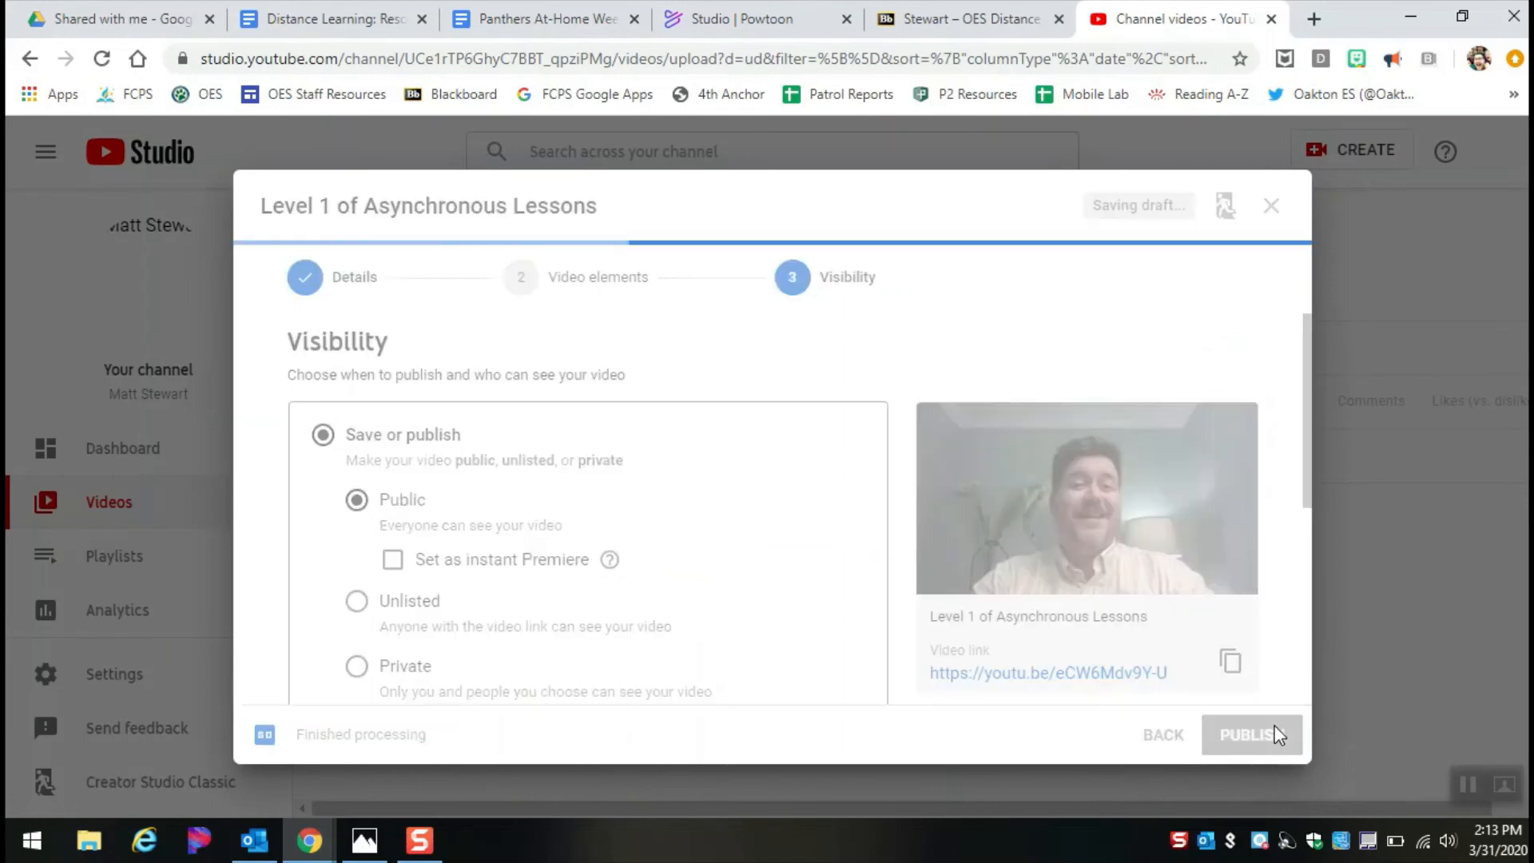